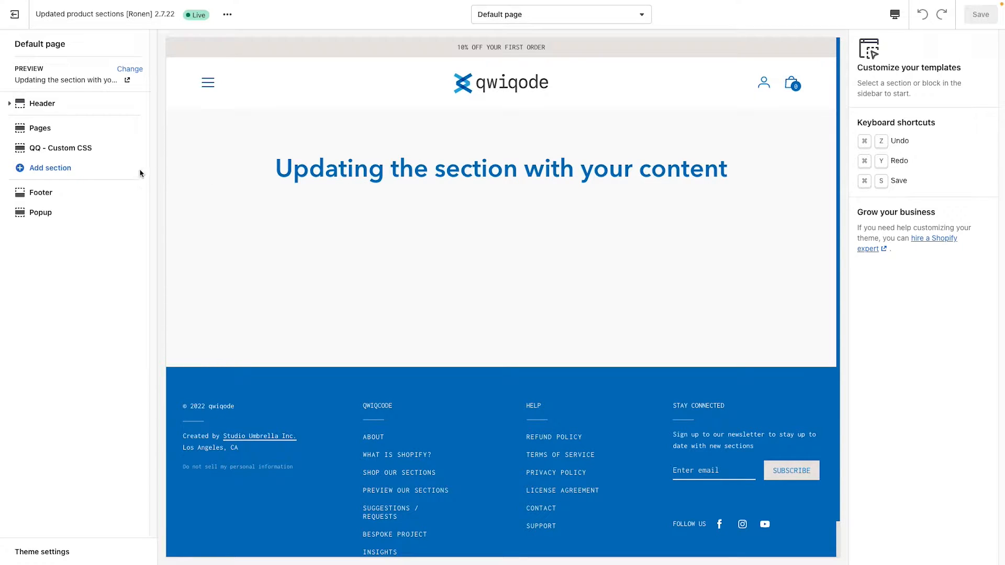
- Add a QQ - Special Slideshow section to the page template, finding it by searching for "spec"
click(59, 170)
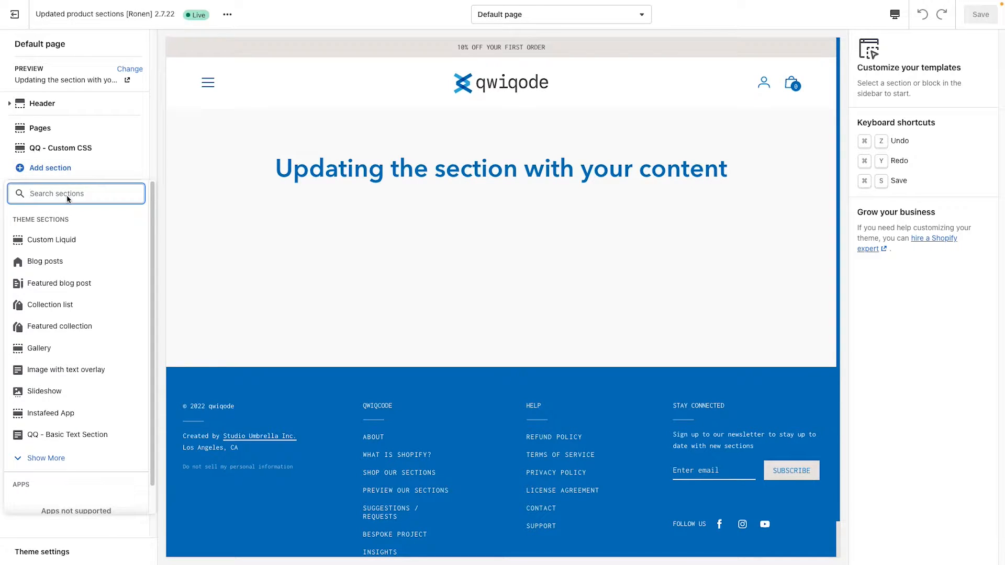
text(spe)
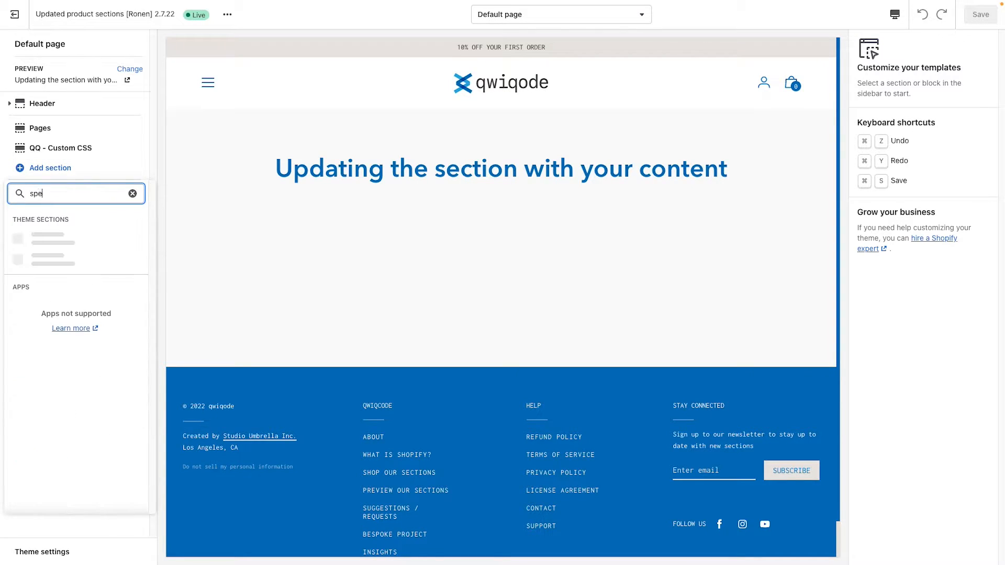
text(ic)
key(BackSpace)
key(BackSpace)
text(c)
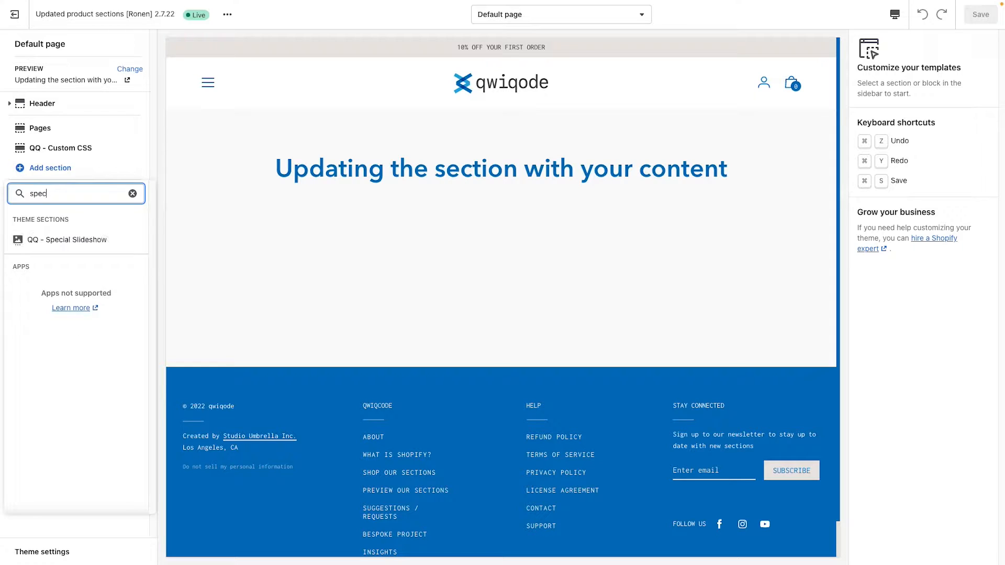
click(72, 245)
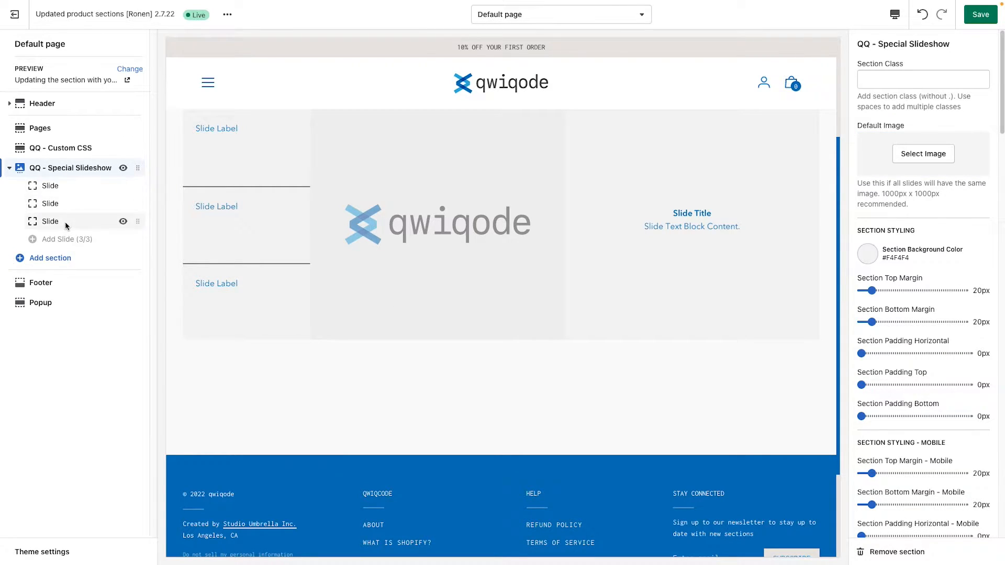
- Fill in the first slide with label "Slide Label 1", title "Slide Title 1" and text "Slide Text Block Content 1."
click(72, 186)
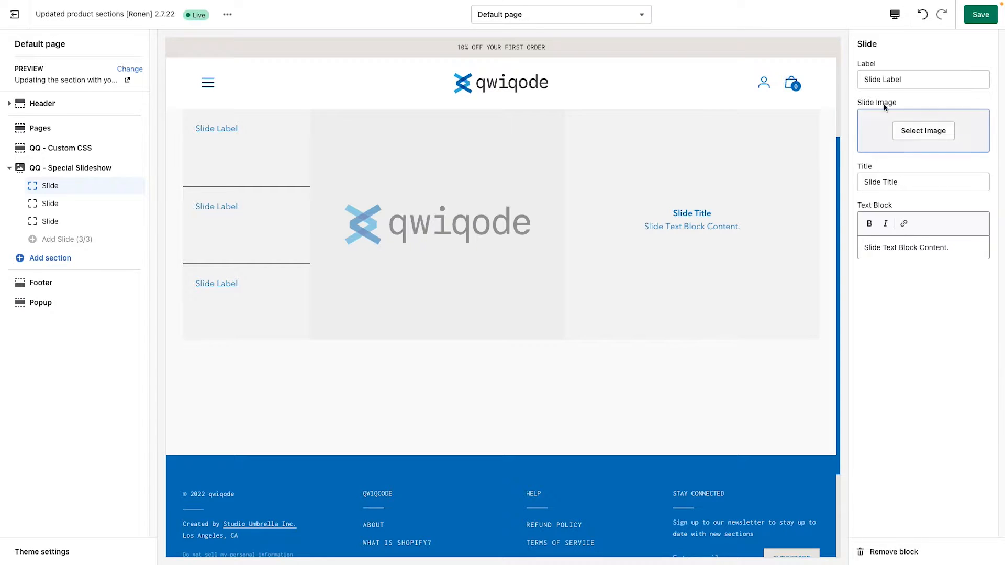
click(918, 84)
text(1)
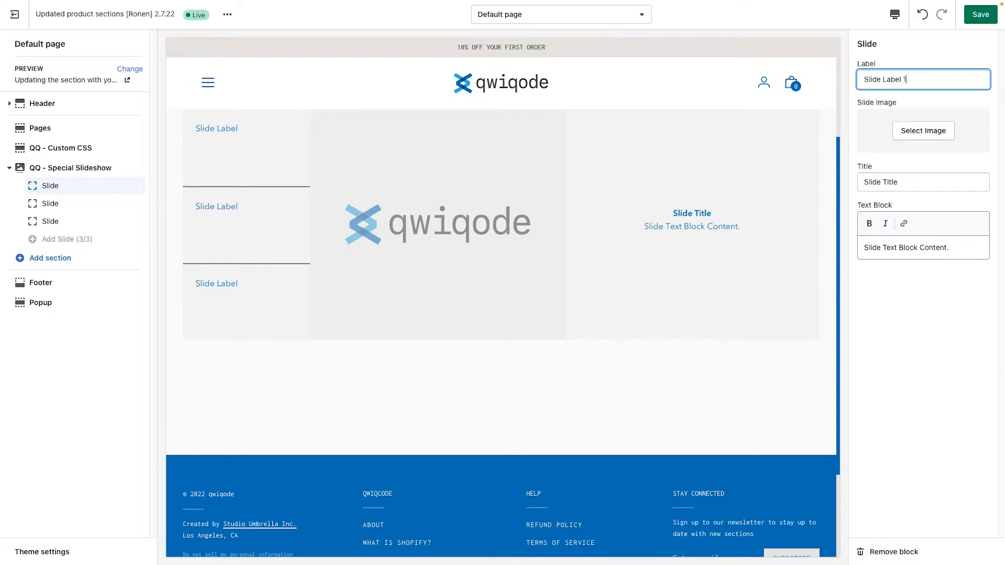
click(922, 182)
text(1)
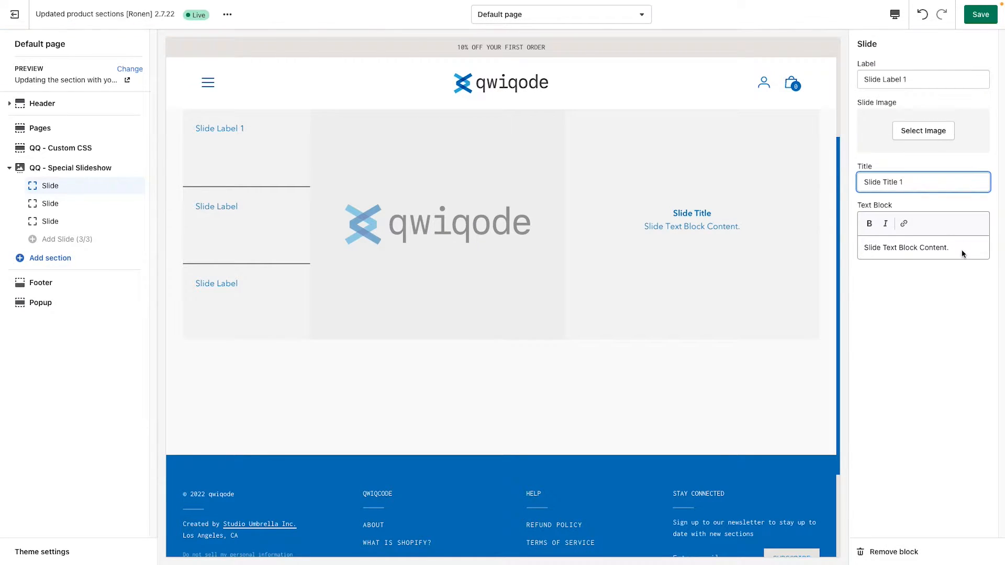
click(961, 256)
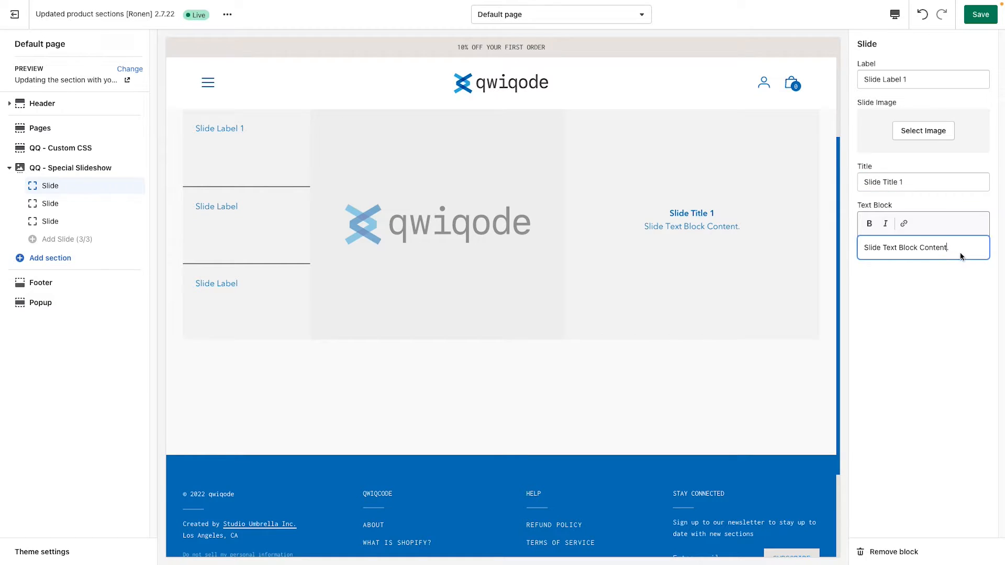
- Assign the library photo of a hand on a weighing scale as the first slide's image
click(923, 131)
click(888, 342)
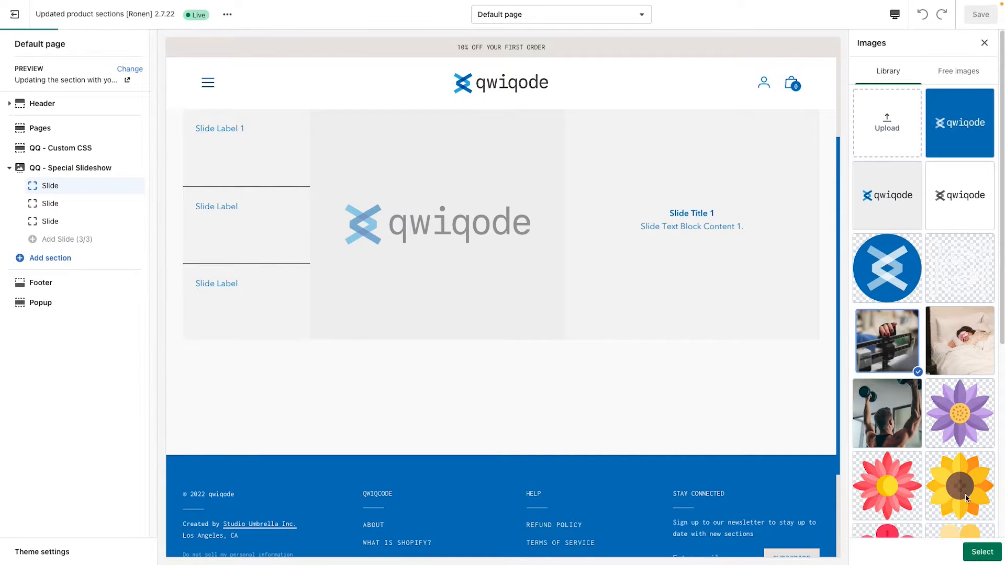
click(982, 552)
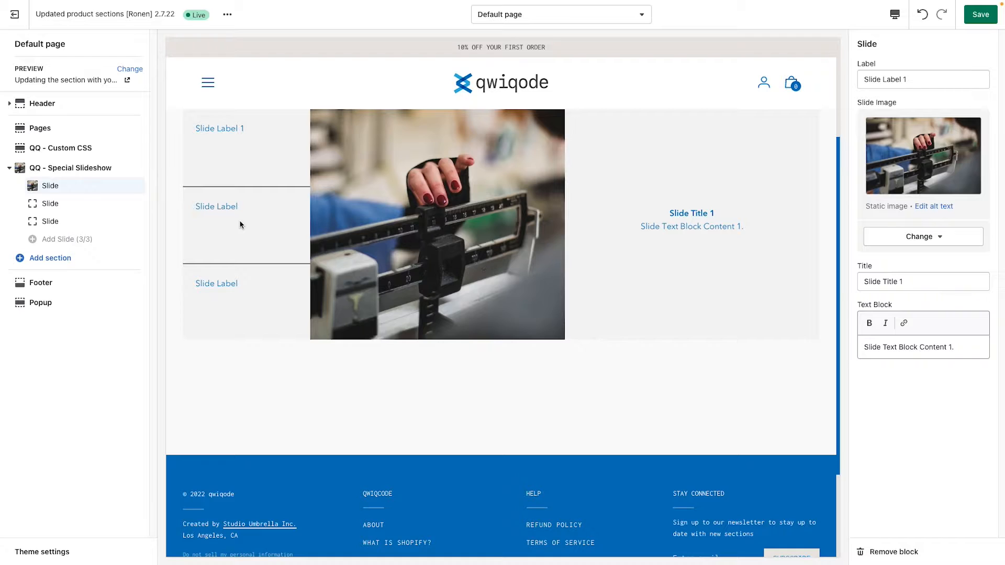
- Fill in the second slide with label "Slide Label 2", title "Slide Title 2" and text "Slide Text Block Content 2."
click(59, 210)
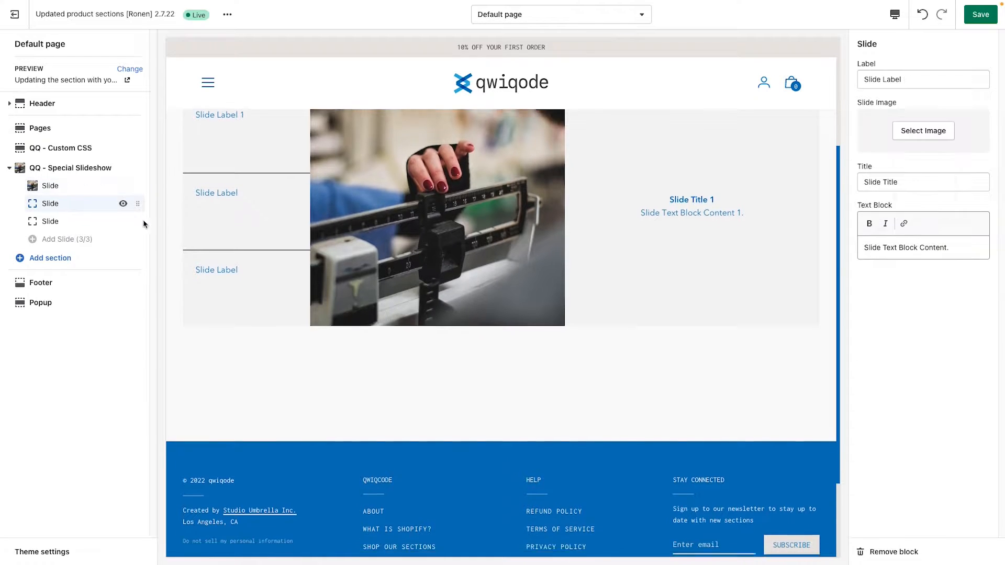
click(915, 84)
text(2)
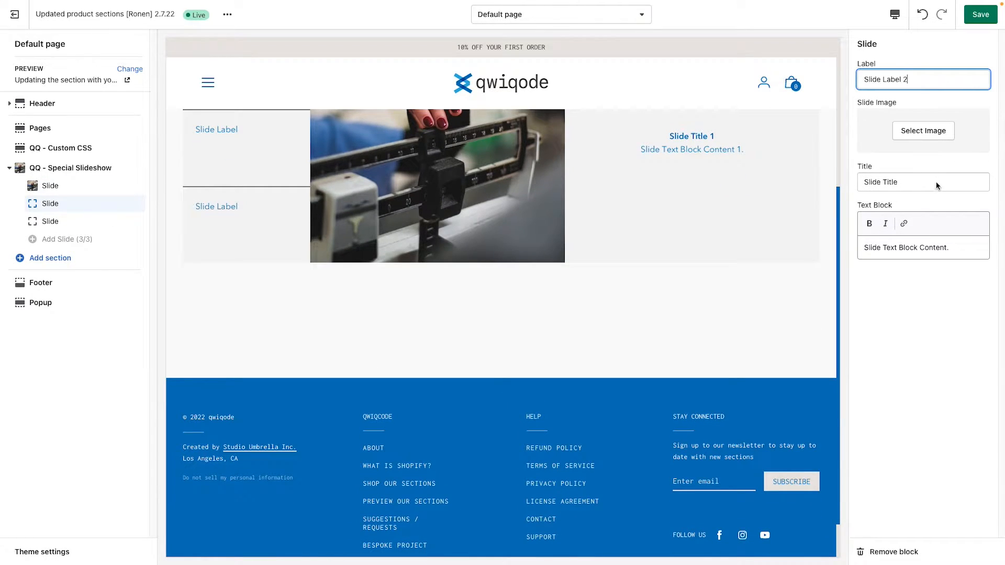
click(936, 181)
text(2)
click(945, 246)
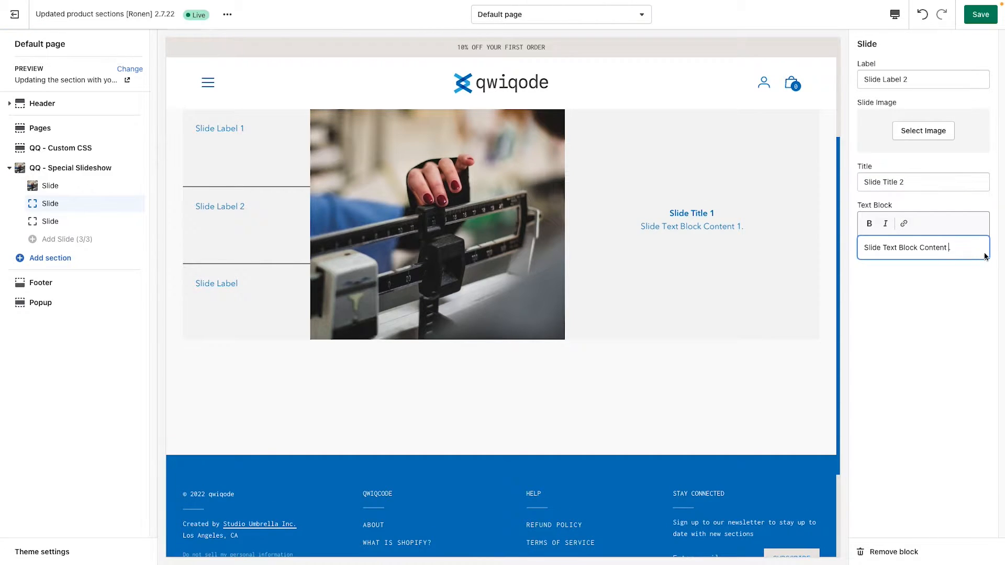
- Assign the library photo of a woman sleeping in bed as the second slide's image
click(923, 130)
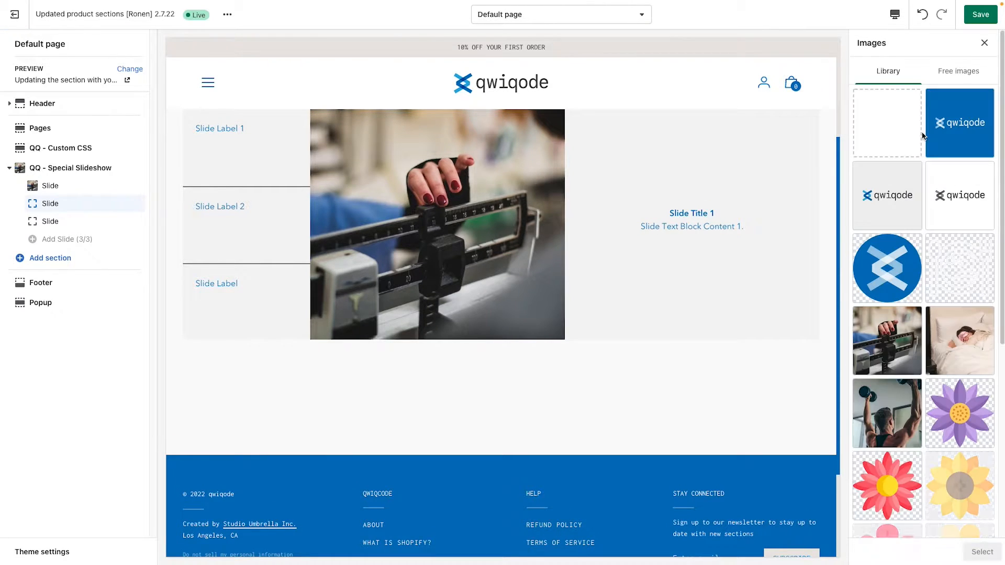
click(951, 363)
click(974, 552)
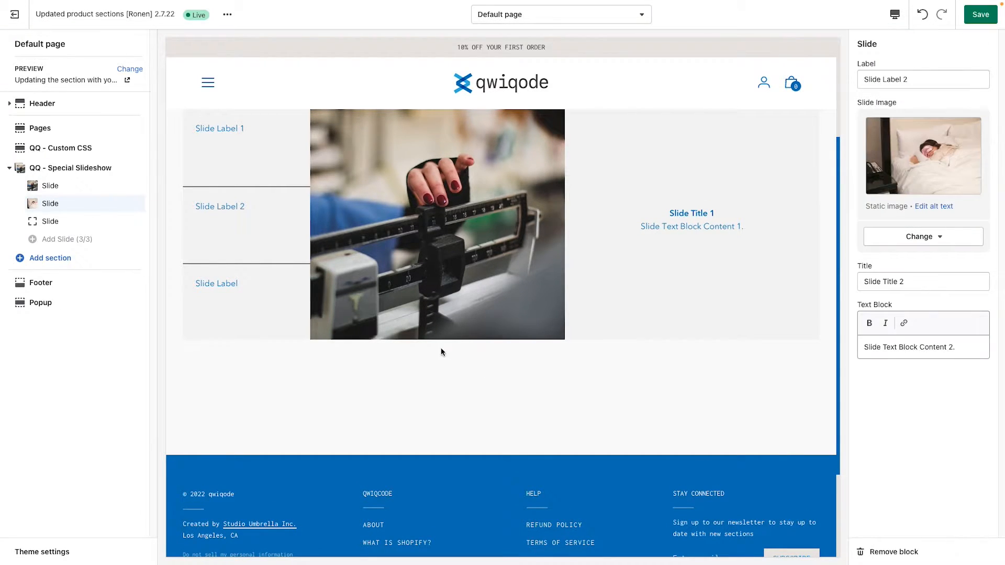
- Label the third slide "Slide Label 3" and assign it the library photo of a man lifting dumbbells
click(73, 221)
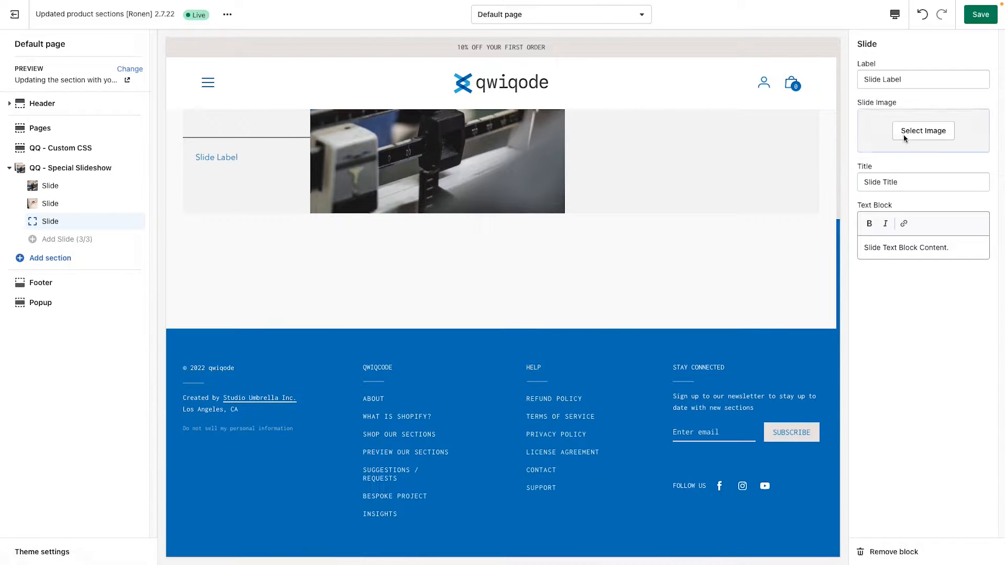
click(919, 85)
text(3)
click(918, 132)
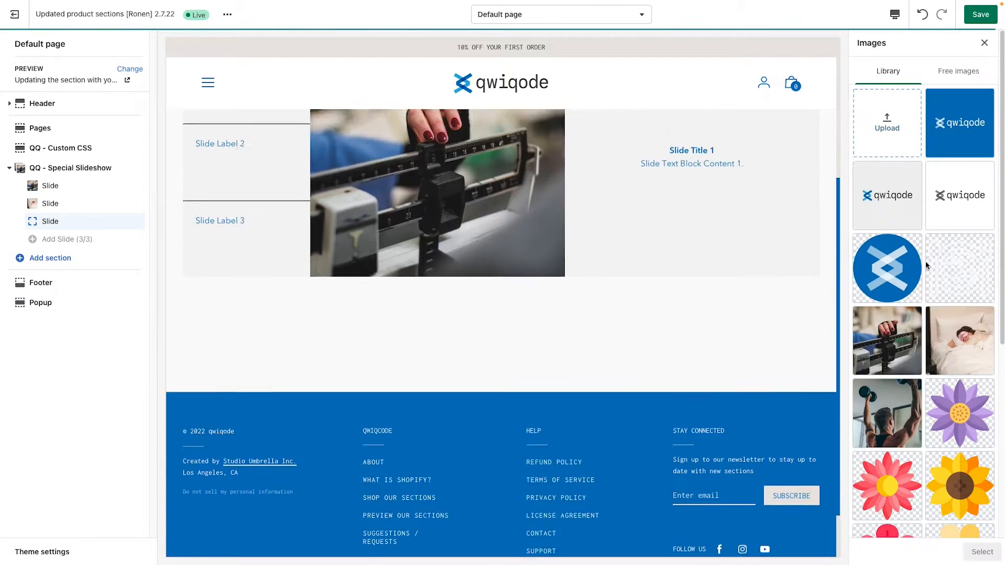
click(886, 412)
click(978, 551)
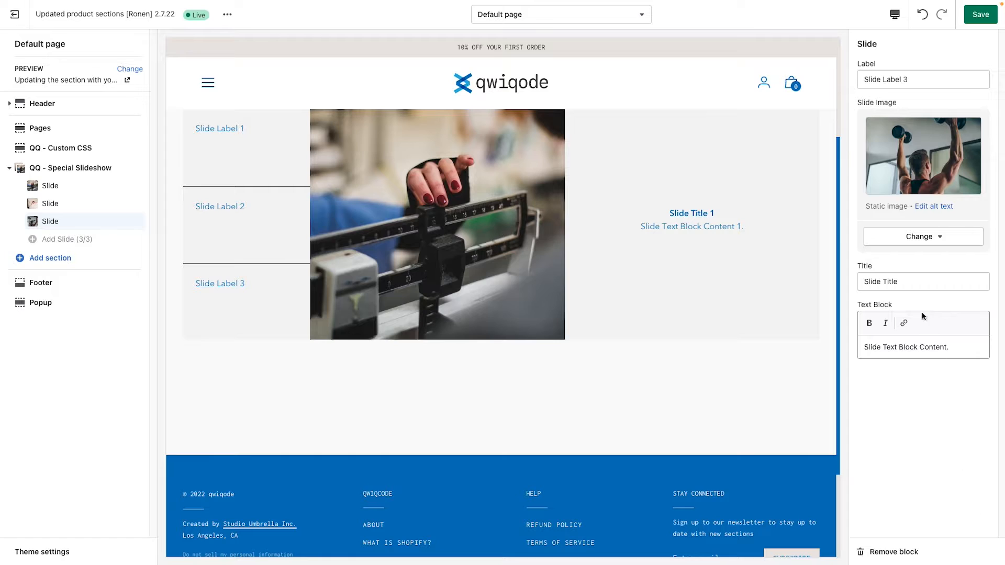
- Set the third slide's title to "Slide Title 3" and its text block to "Slide Text Block Content 3."
click(921, 282)
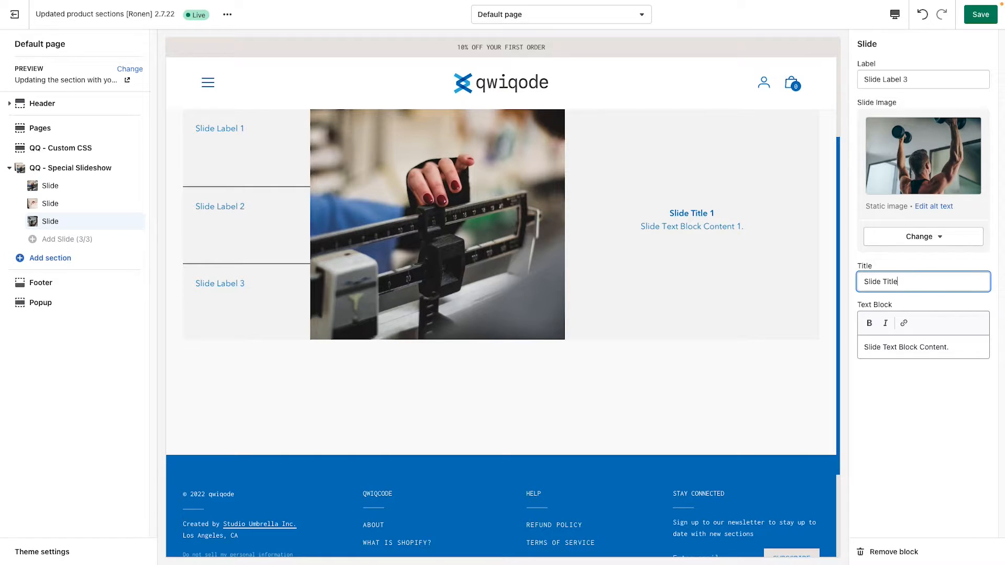
click(946, 347)
text(3.)
key(Right)
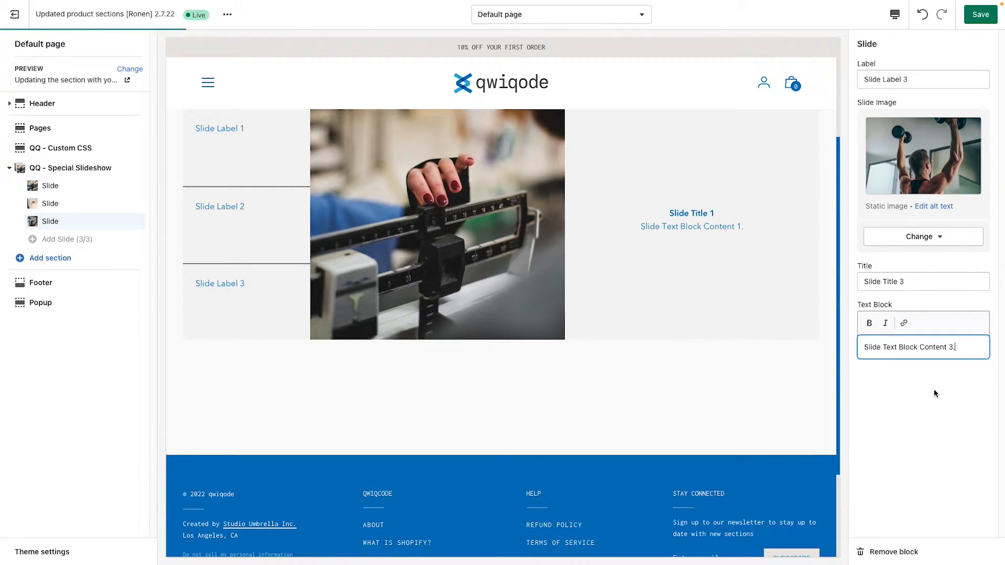
- Open the slideshow section's settings and check in the preview how the image and text switch between the three slide labels
scroll(543, 394, up, 1)
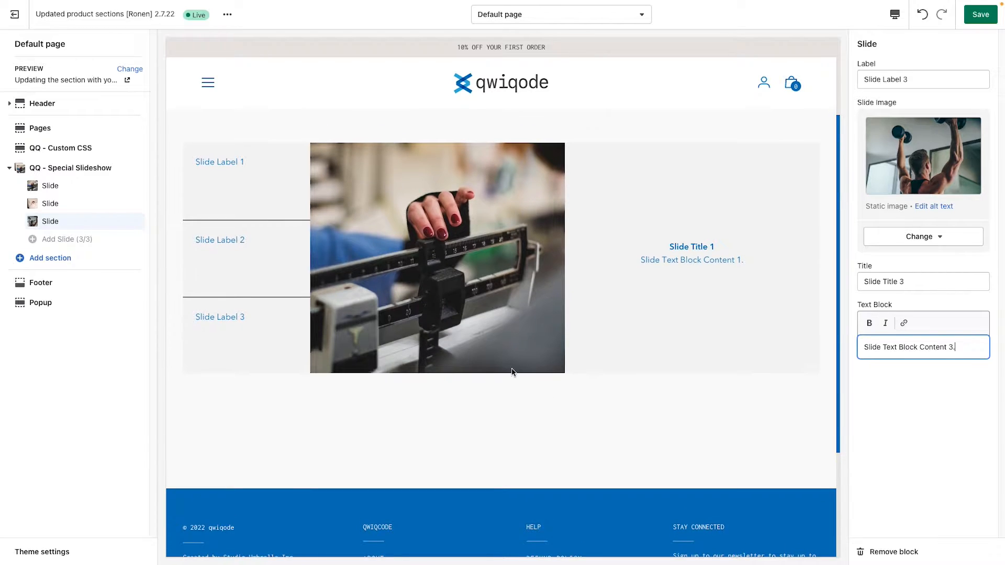
click(65, 171)
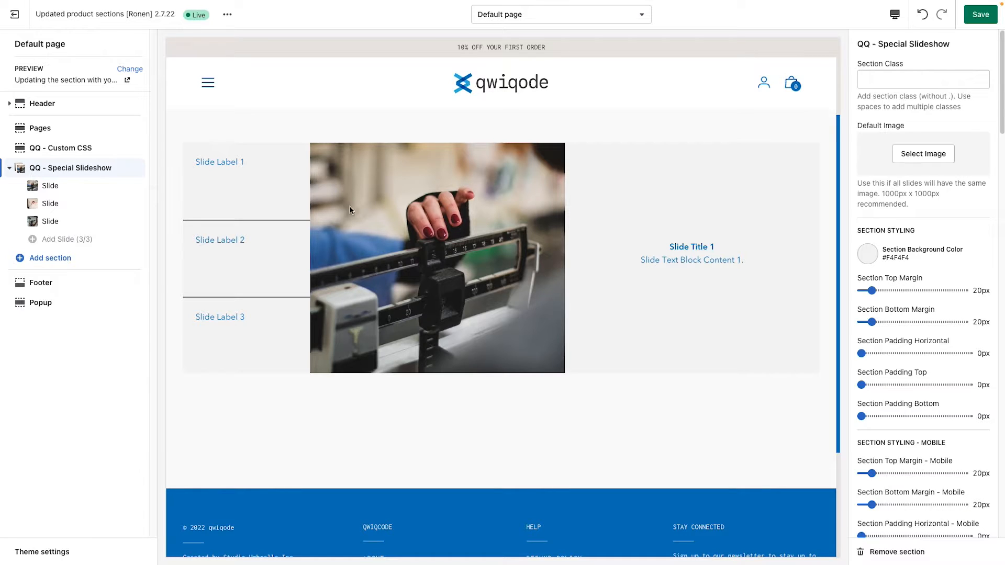
click(282, 258)
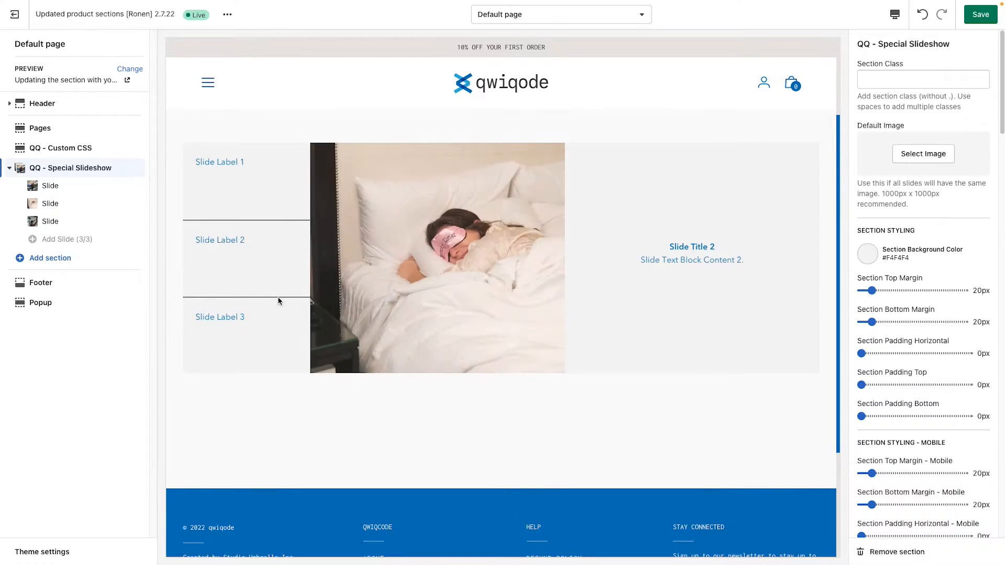
click(279, 323)
click(275, 279)
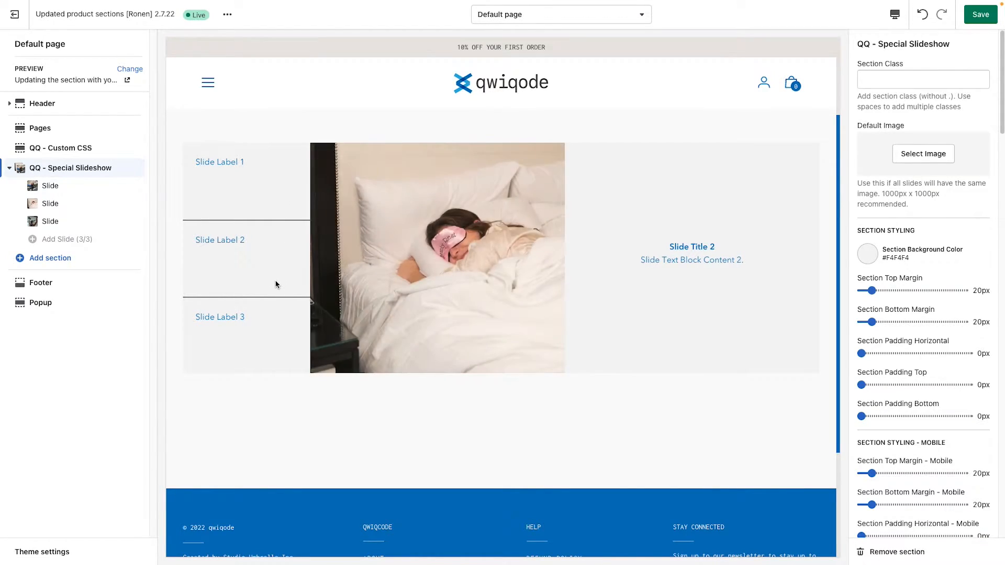
click(271, 312)
click(272, 209)
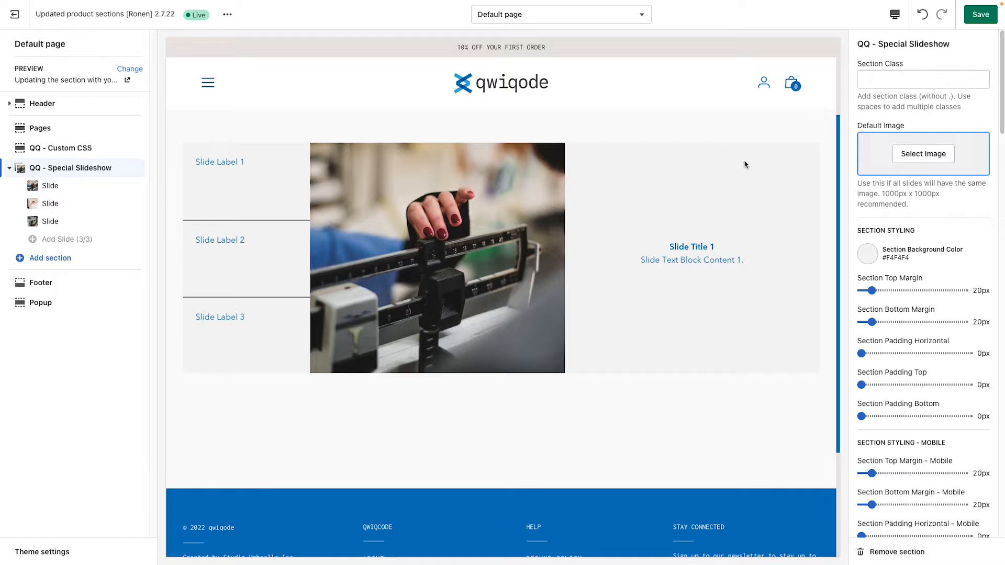
click(246, 262)
click(257, 327)
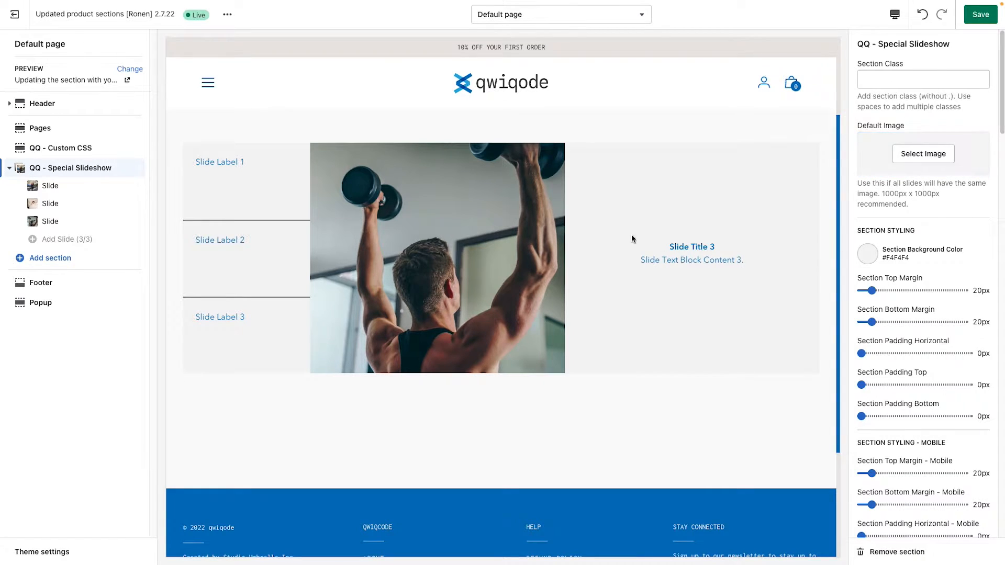
- Set the slideshow section's background color to the light gray #E5E5E5 from the currently used colors
scroll(897, 233, down, 1)
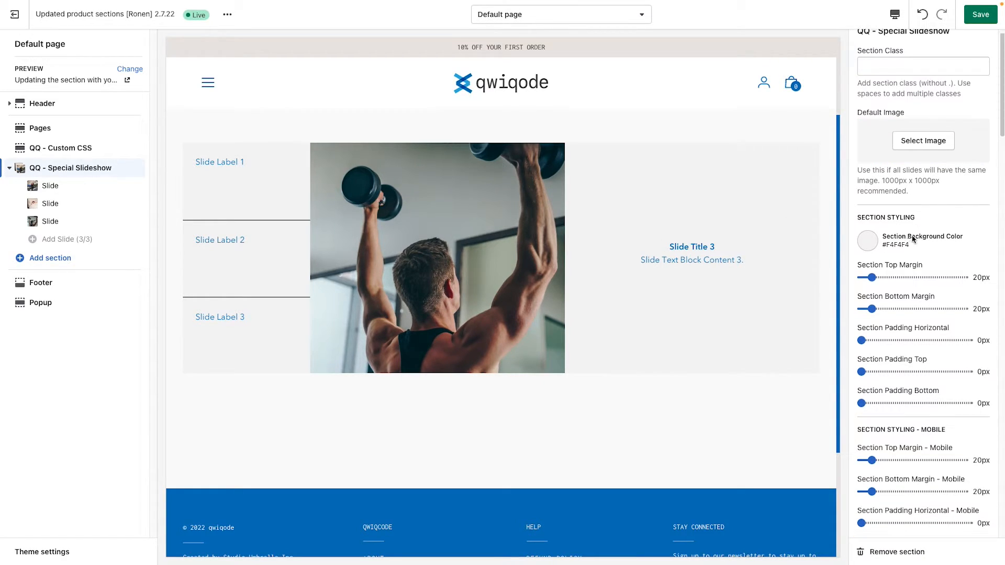
click(862, 244)
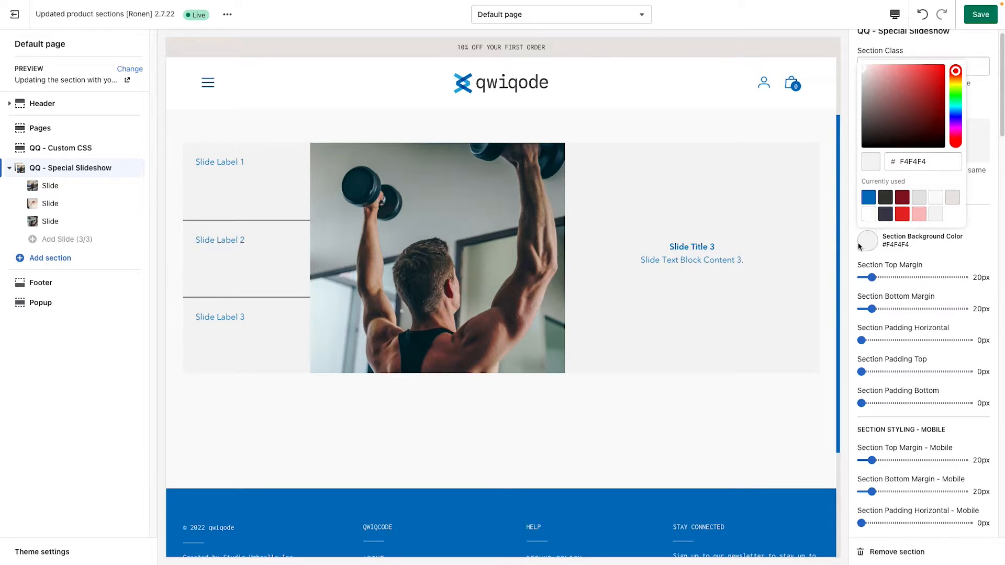
click(919, 198)
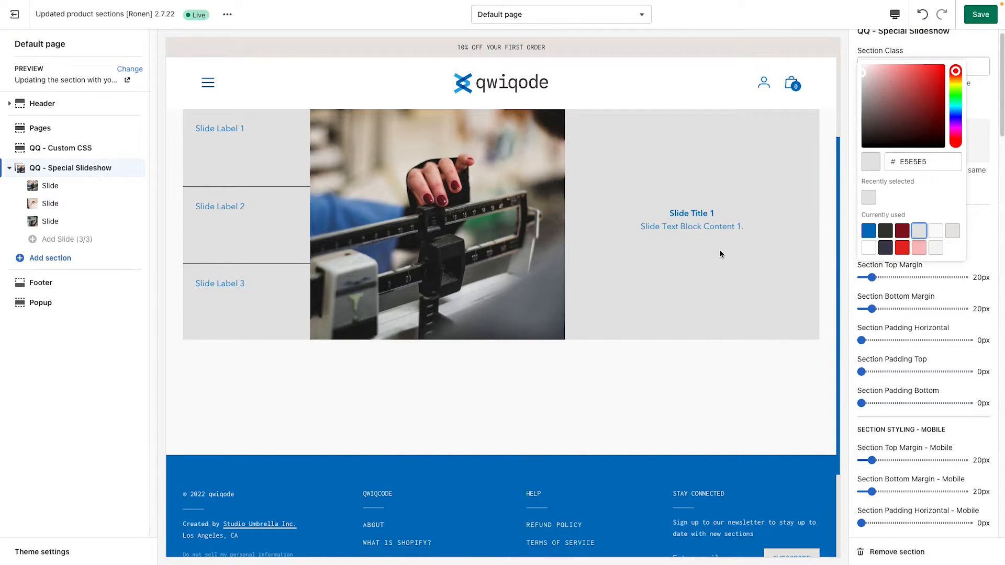
click(976, 269)
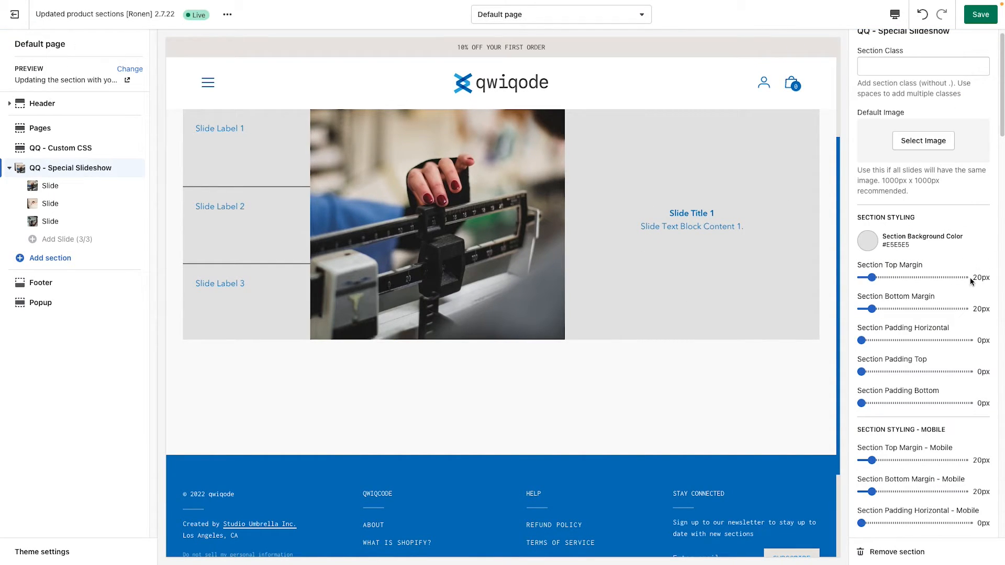
- Set the slideshow section's desktop top and bottom margins to 50px and its top and bottom padding to 15px
scroll(909, 303, down, 1)
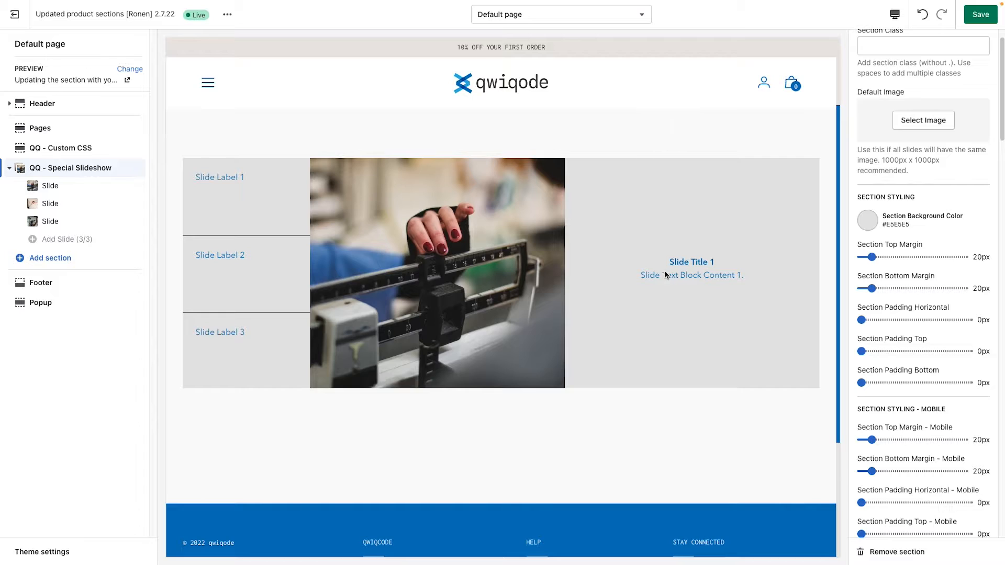
scroll(649, 152, up, 1)
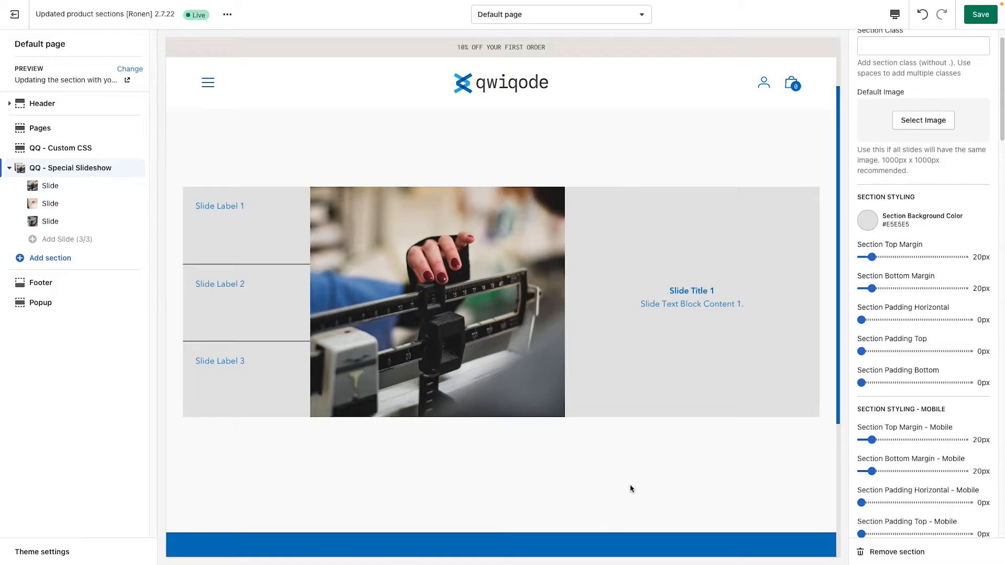
drag(872, 259, 884, 288)
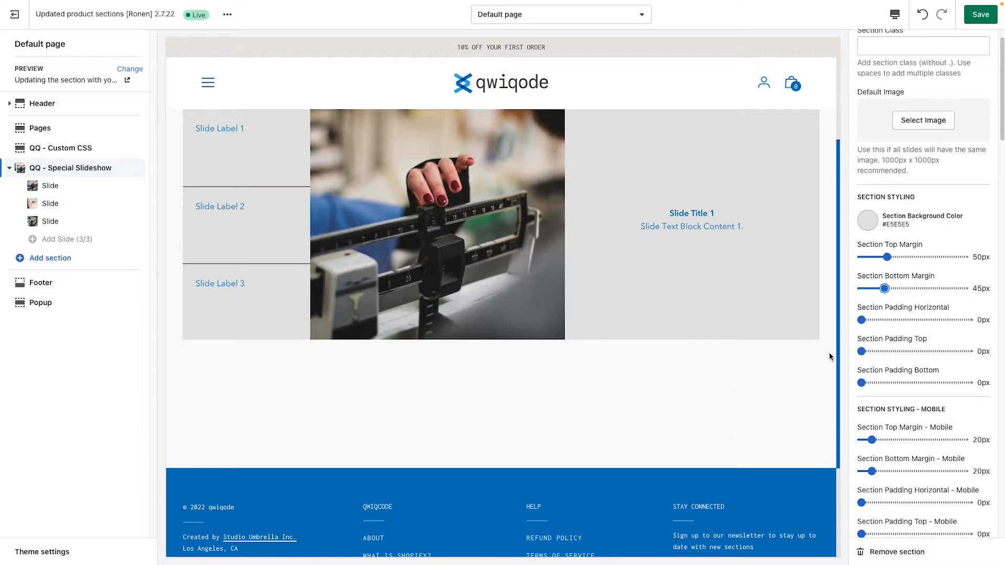
mouse_move(884, 288)
mouse_down()
mouse_move(896, 289)
mouse_move(886, 289)
mouse_up()
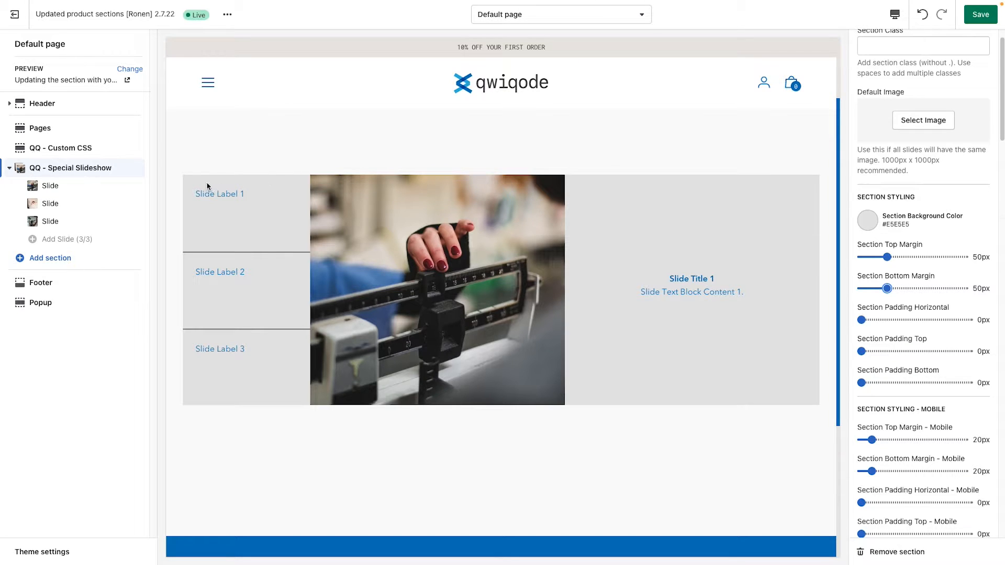
drag(861, 351, 876, 383)
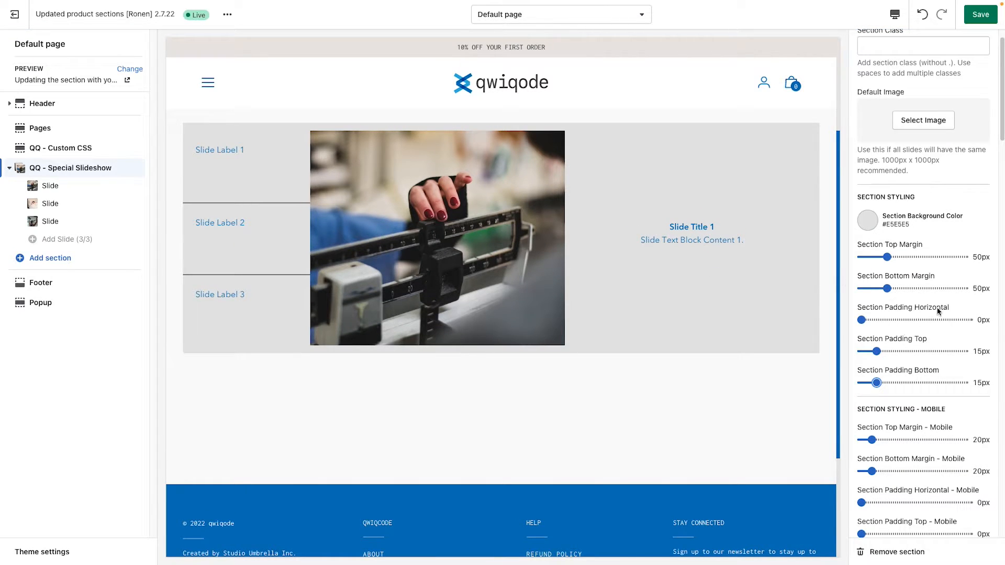
- Set the slideshow section's desktop horizontal padding to 15px
drag(861, 319, 876, 319)
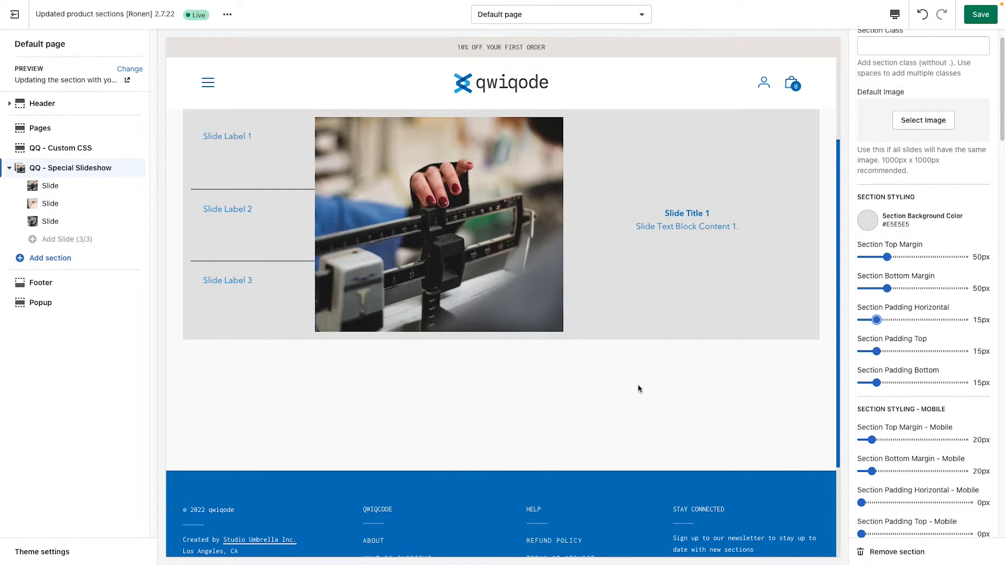
scroll(920, 403, down, 3)
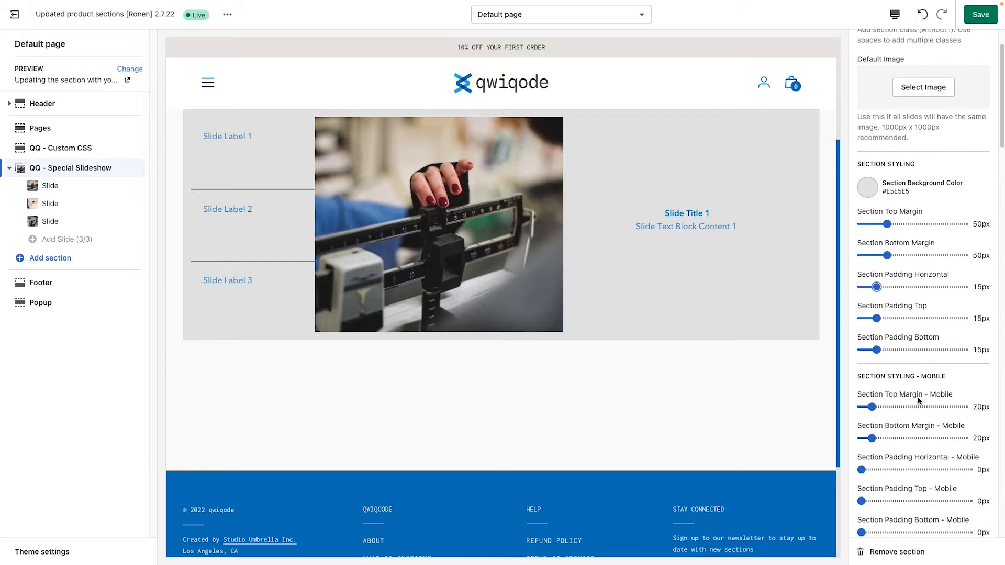
scroll(920, 401, down, 1)
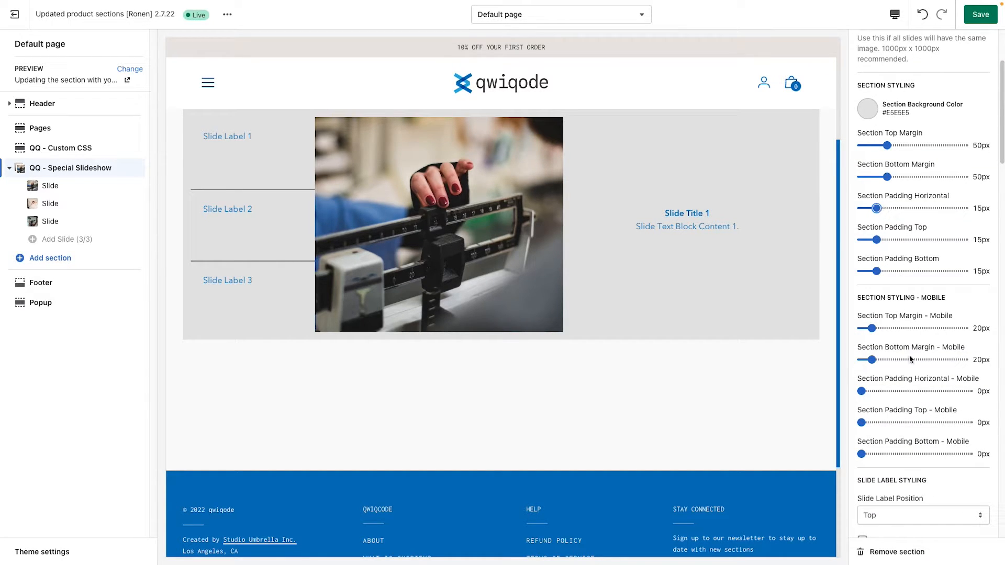
- Switch the page preview to mobile and check how the slides change when choosing the different slide labels
click(893, 20)
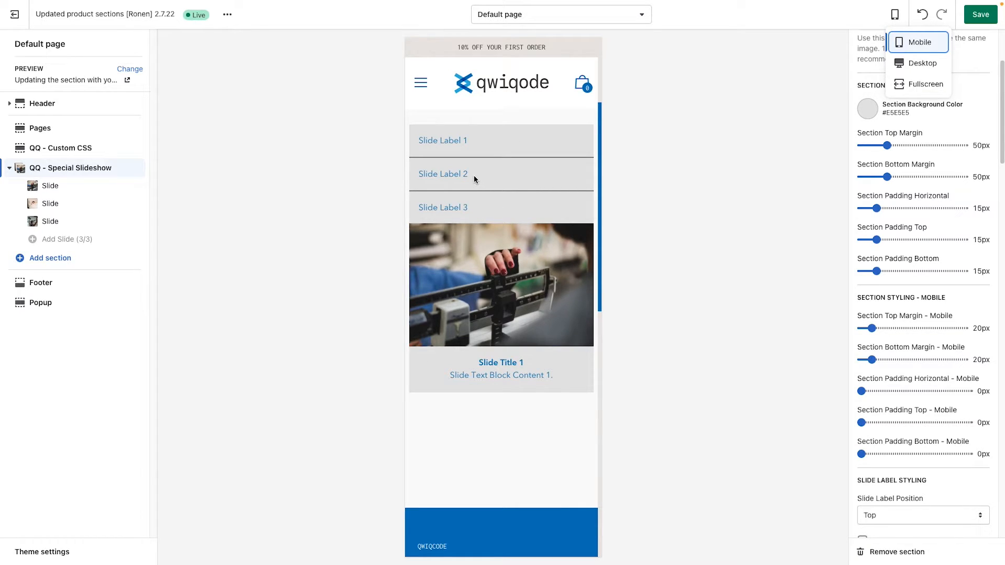
click(501, 174)
click(496, 208)
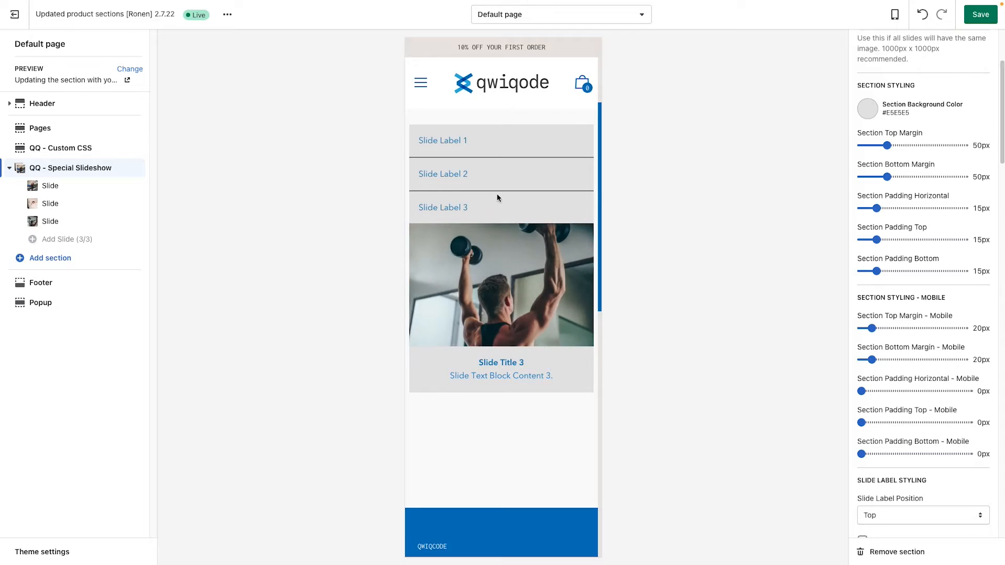
click(495, 171)
click(498, 141)
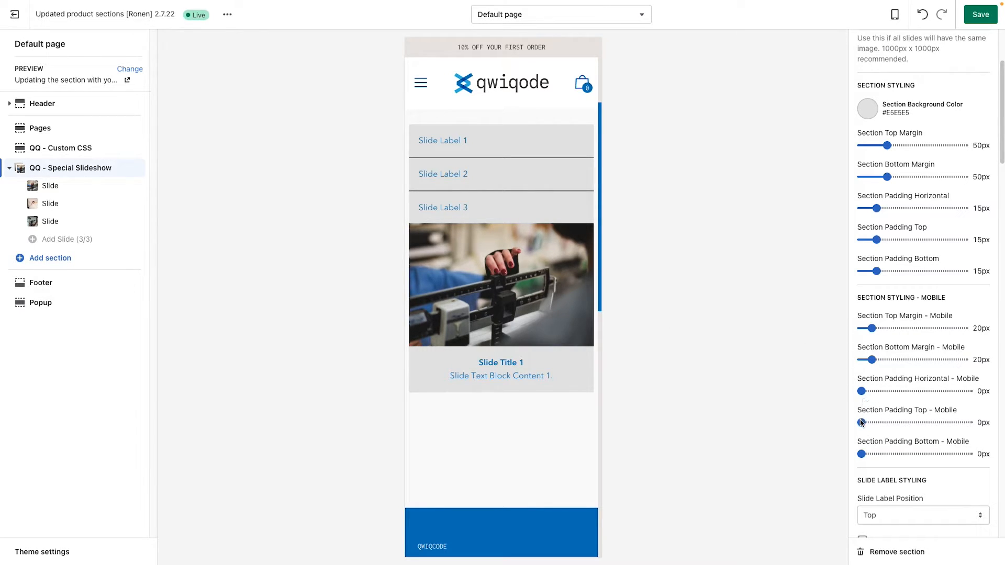
- Set the section's mobile top padding to 15px and mobile bottom padding to 20px, and return to the desktop preview
drag(861, 422, 882, 453)
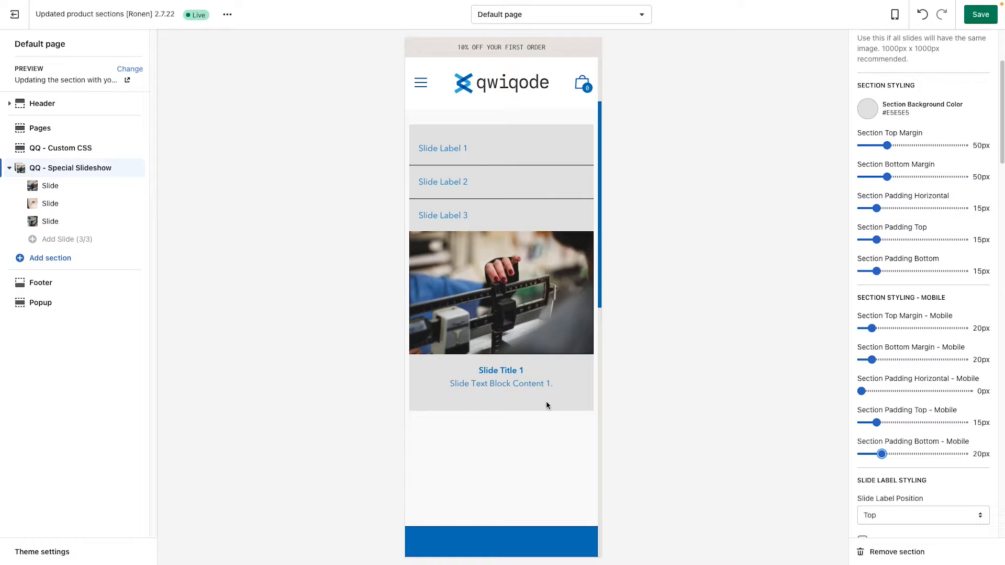
click(894, 14)
click(910, 63)
- Set the slide label position to Center in the slide label styling
scroll(899, 385, down, 5)
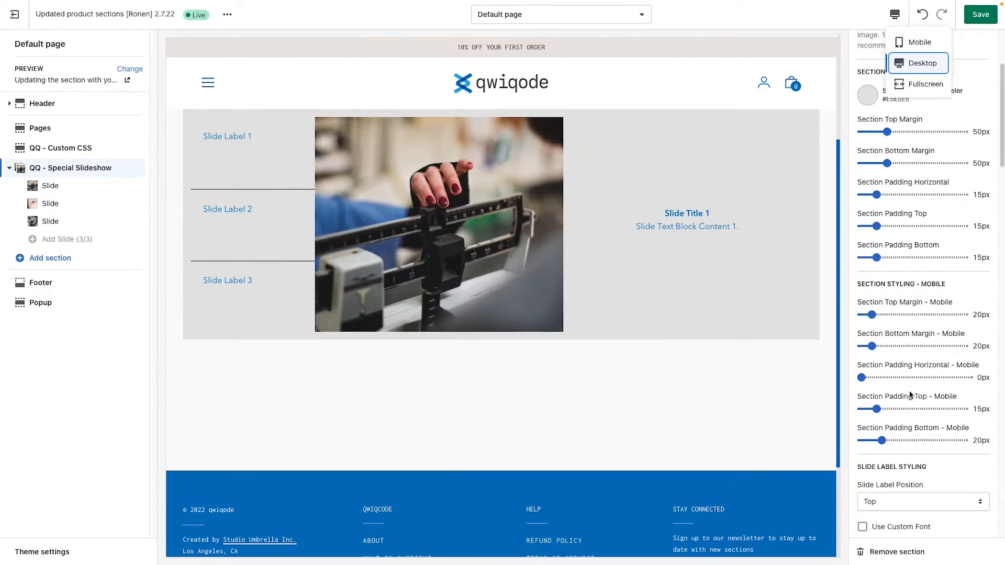
scroll(901, 380, down, 1)
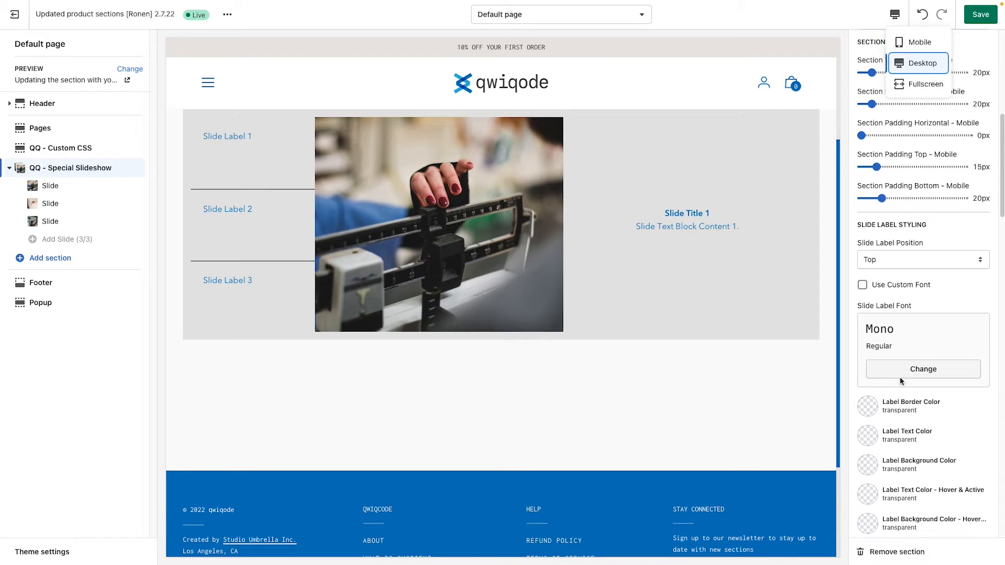
scroll(934, 331, down, 2)
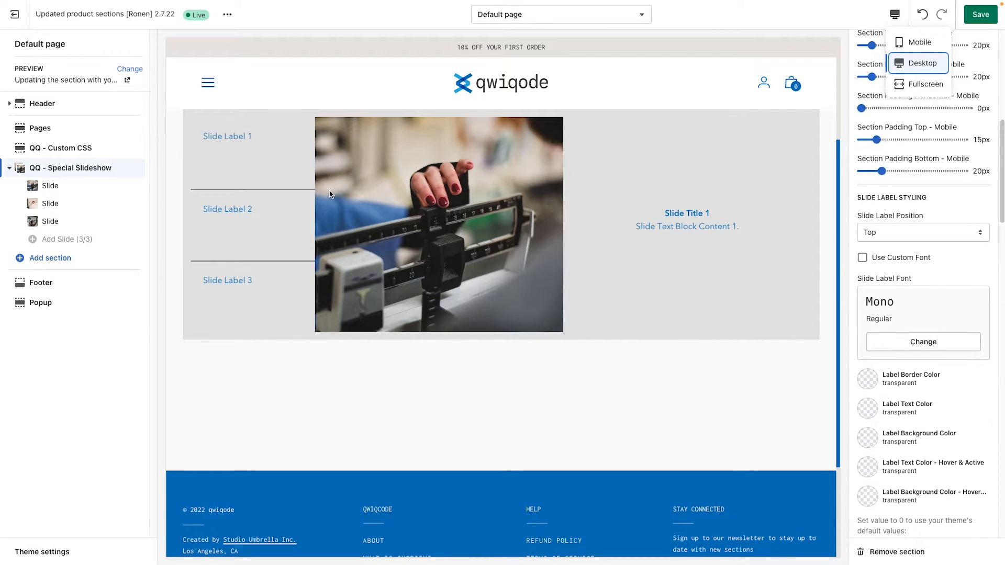
scroll(436, 238, up, 1)
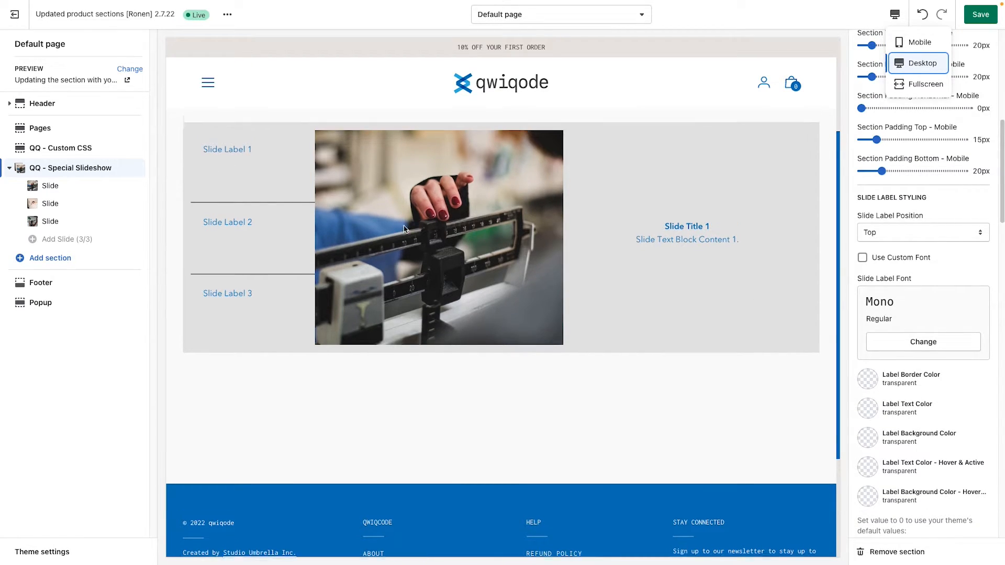
scroll(902, 268, up, 1)
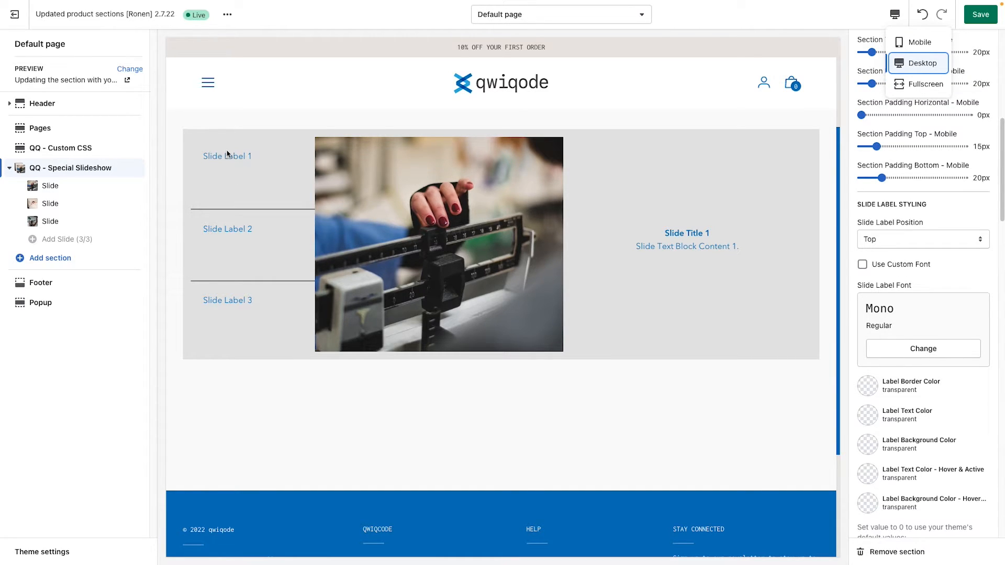
click(922, 239)
click(890, 247)
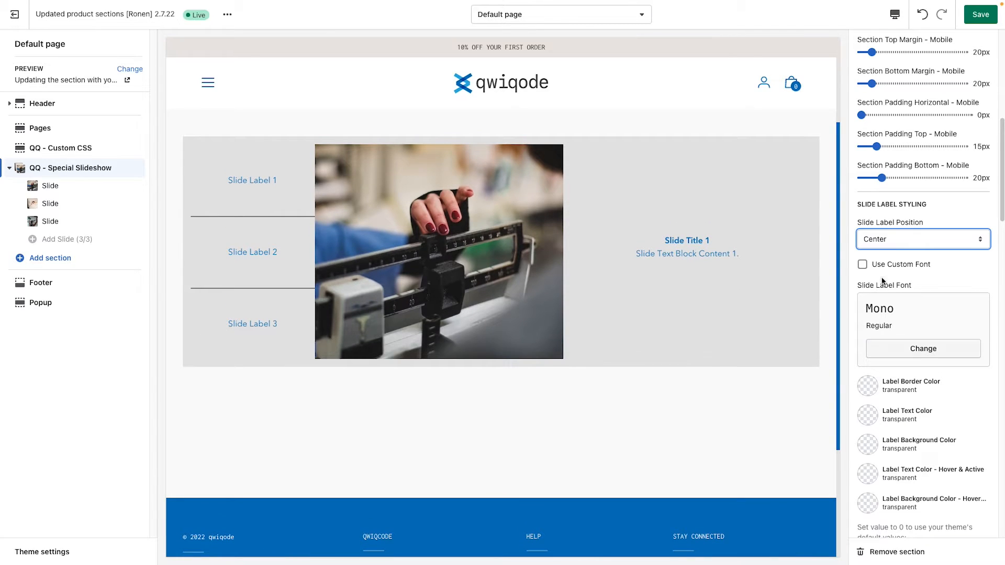
- Try the custom font option on the slide labels and look at the available fonts without choosing one
click(862, 264)
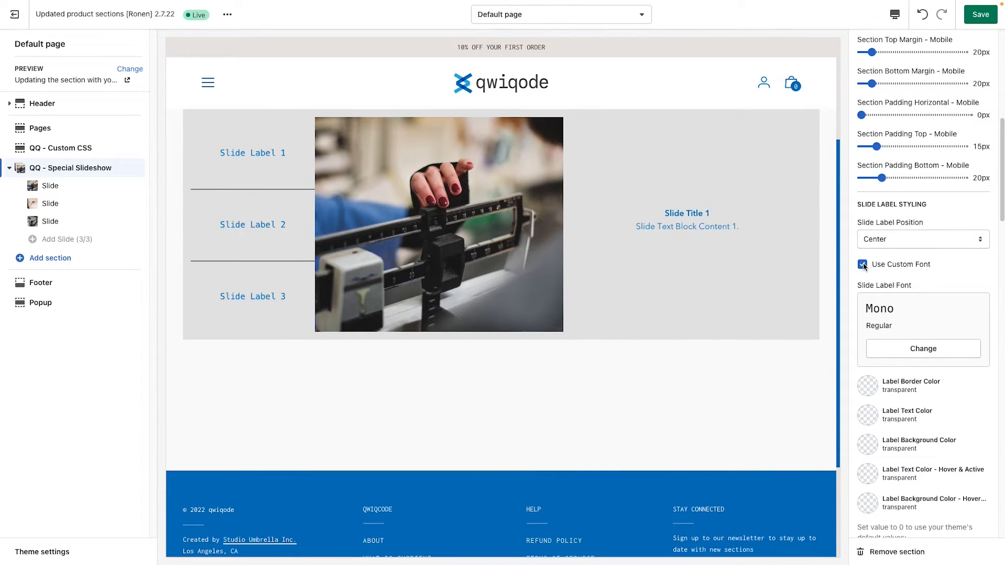
click(915, 344)
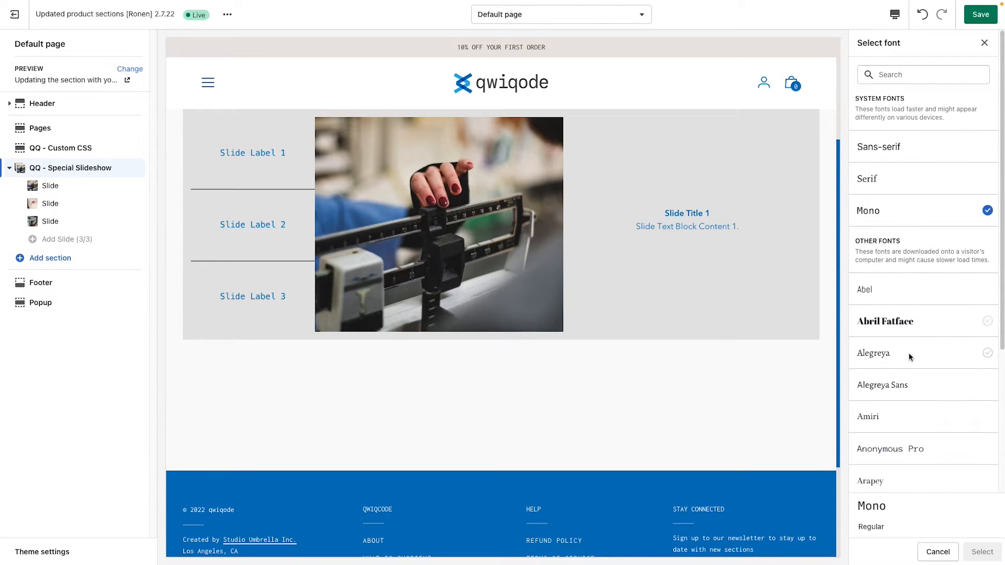
click(937, 552)
- Set the slide label border color to blue #0071BC and the label text color to dark #373833 from the currently used colors
scroll(917, 382, down, 1)
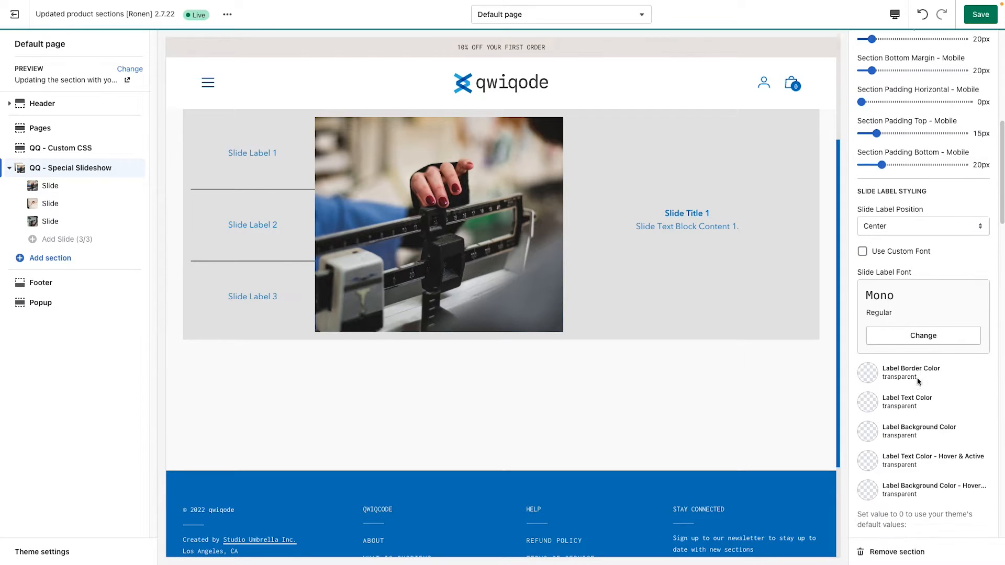
scroll(917, 381, down, 2)
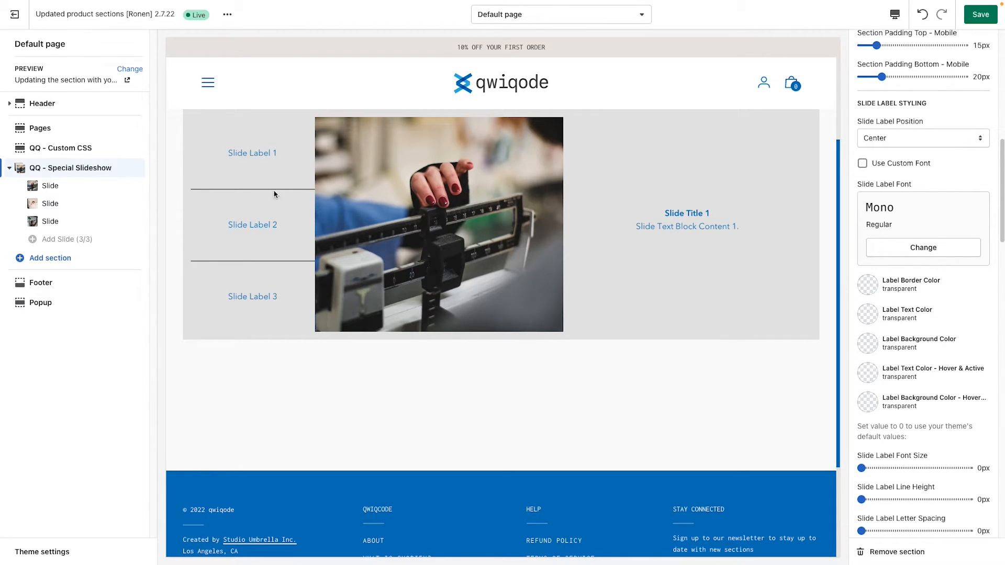
click(867, 285)
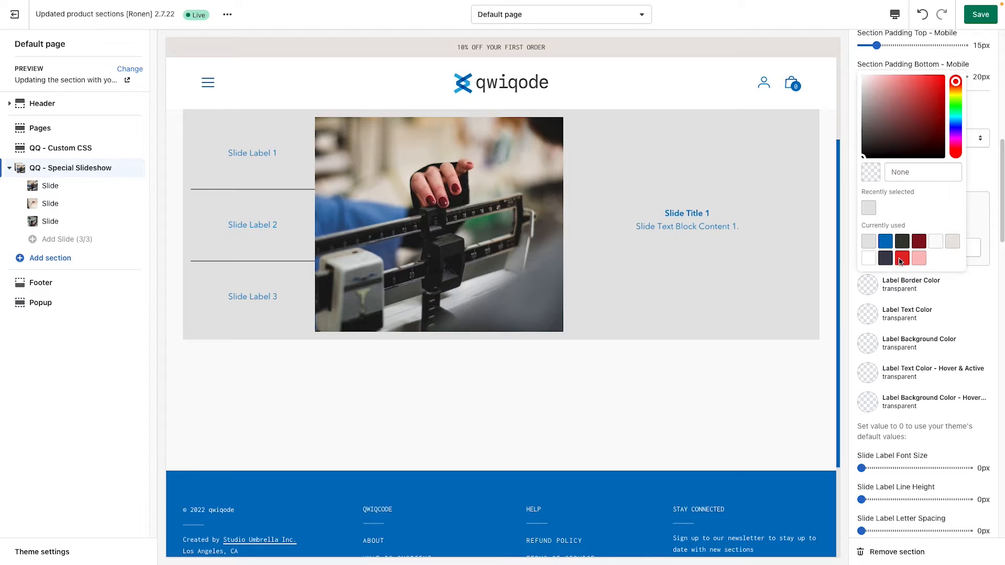
click(885, 242)
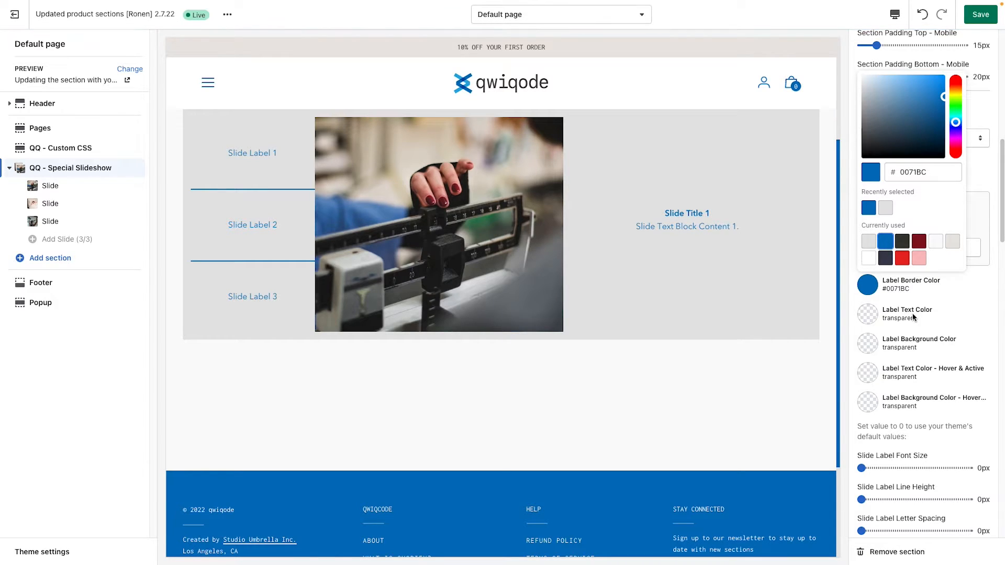
click(967, 297)
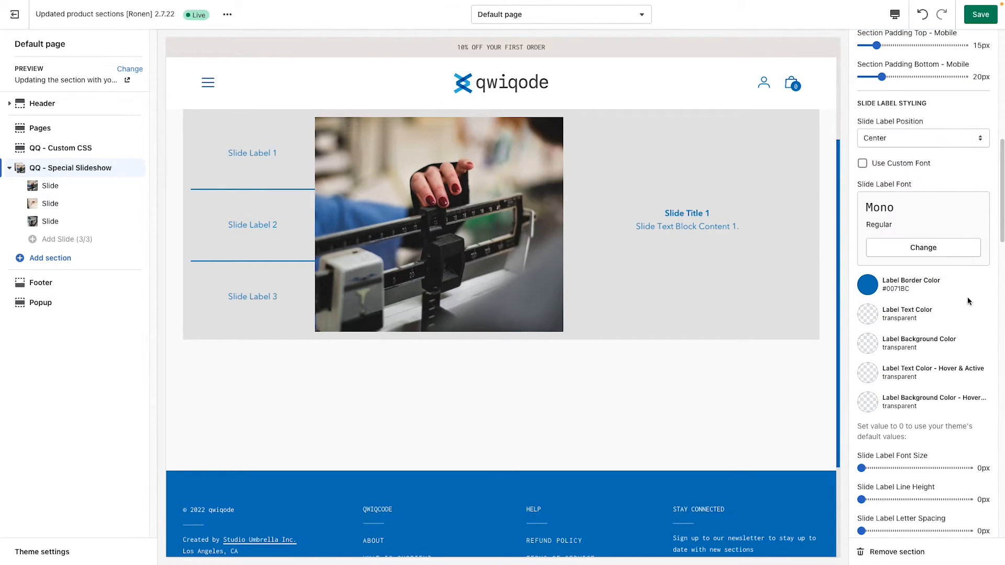
click(861, 322)
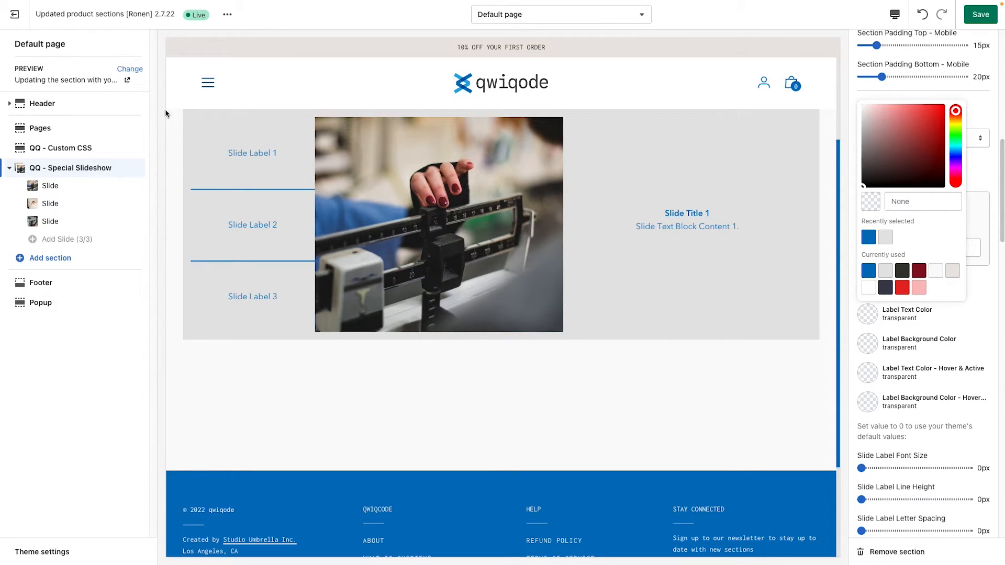
click(904, 276)
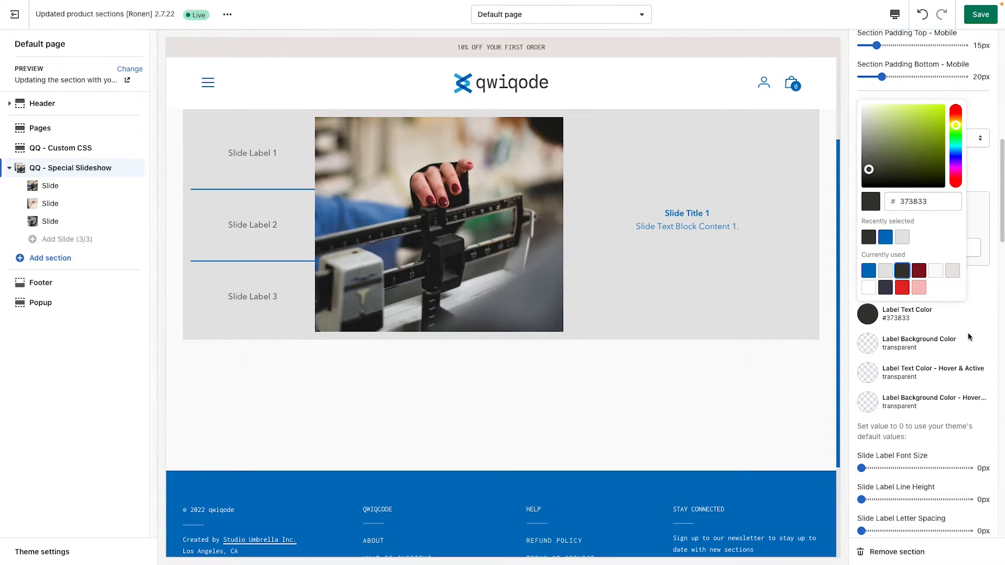
click(946, 319)
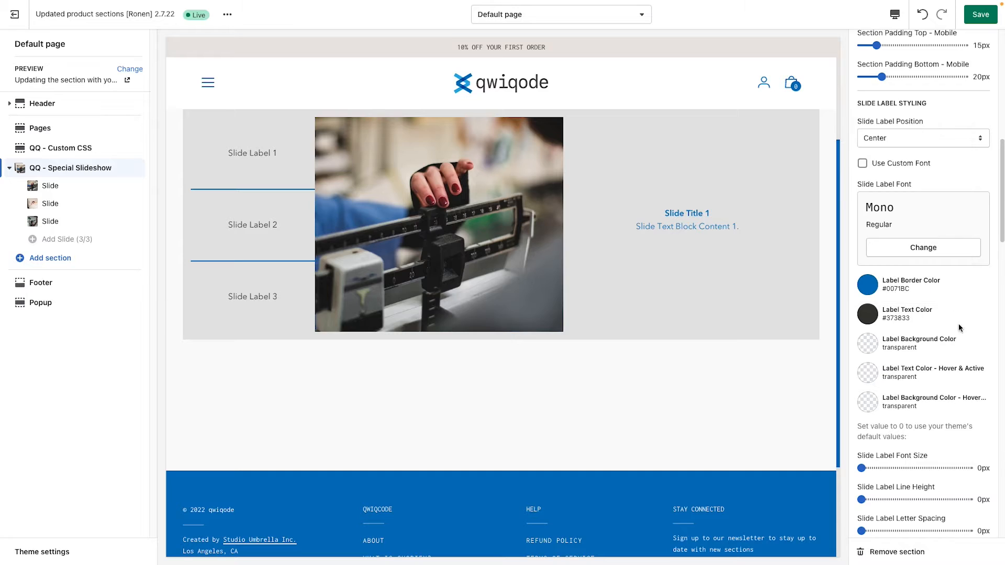
- Set the slide label background color to white #FFFFFF from the currently used colors
click(868, 343)
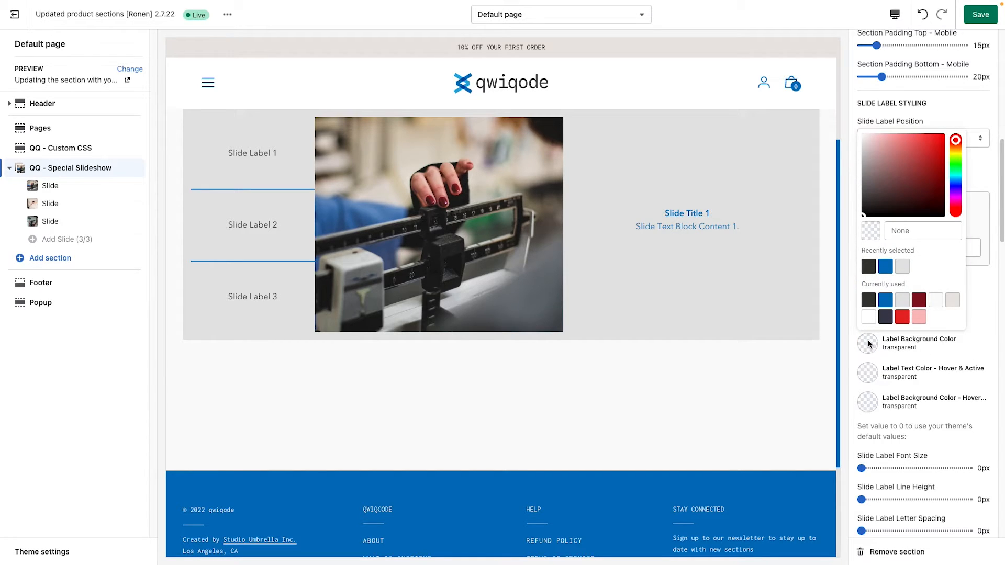
click(867, 317)
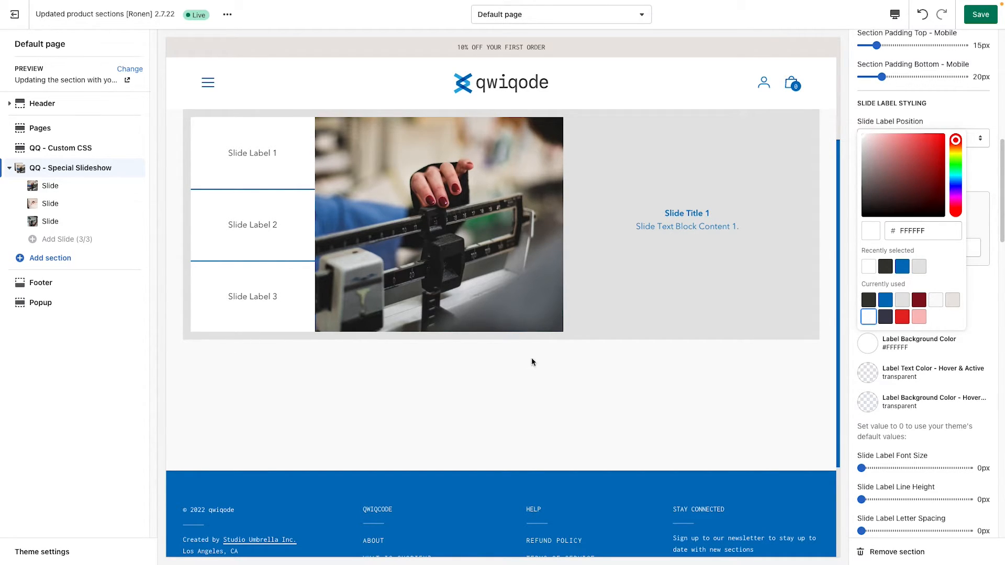
scroll(502, 357, up, 1)
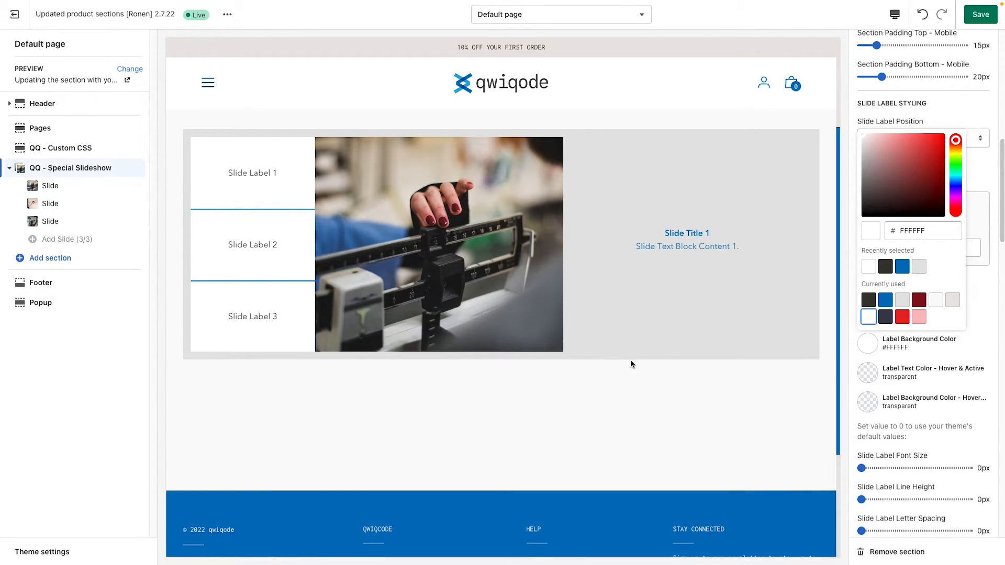
click(990, 326)
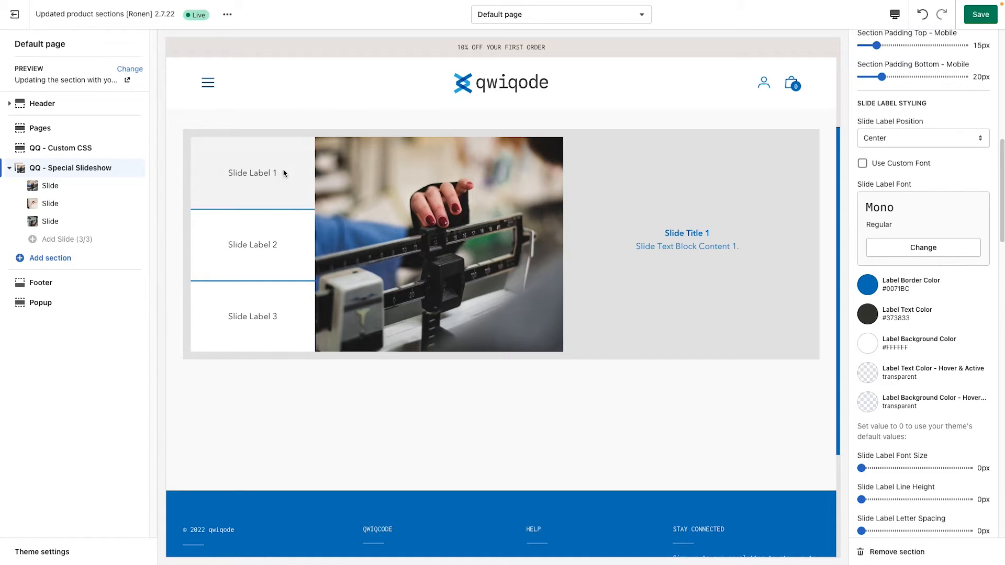
- Try pink #FABDBD and dark #373833 as the label text color for the hover and active state
click(868, 374)
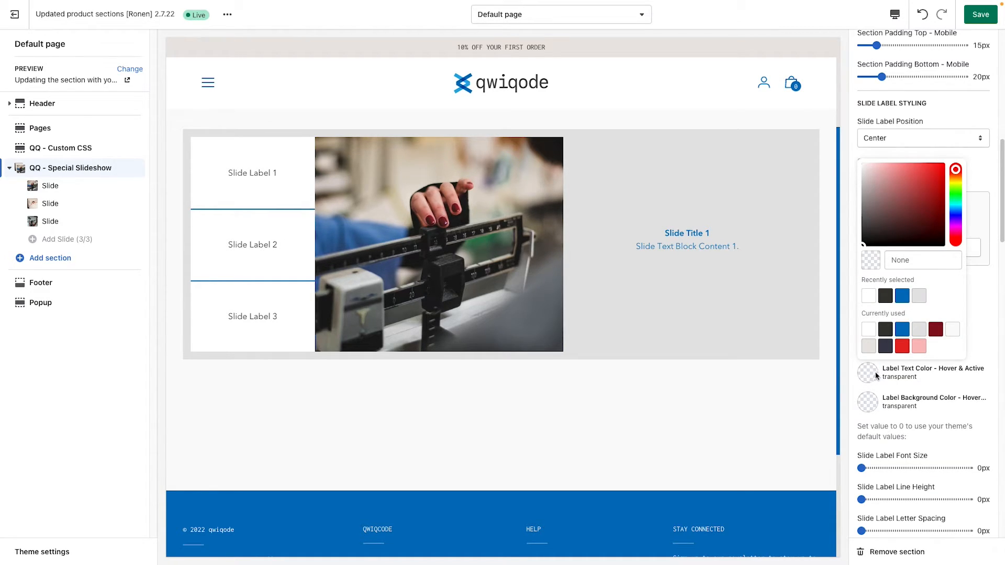
click(919, 346)
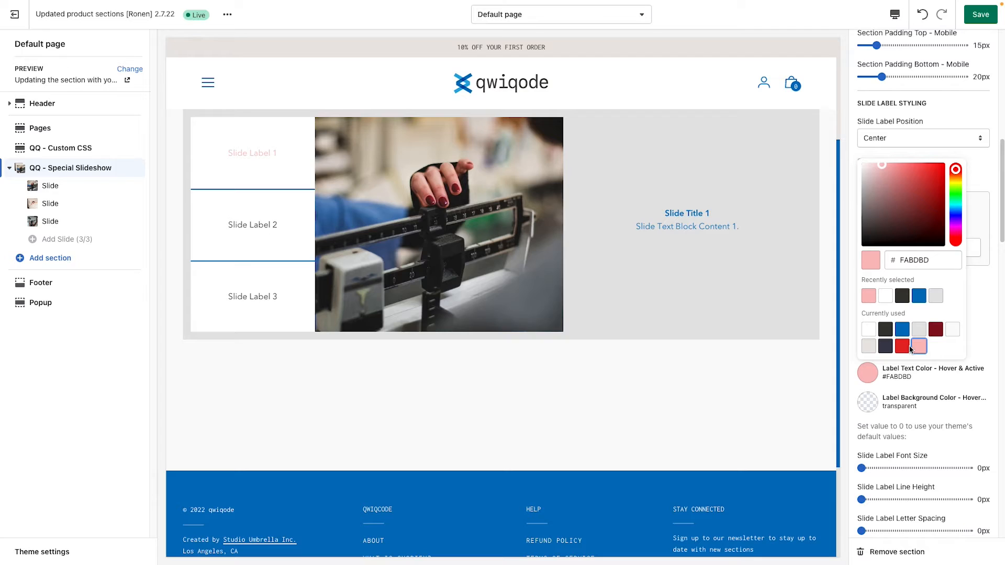
click(883, 330)
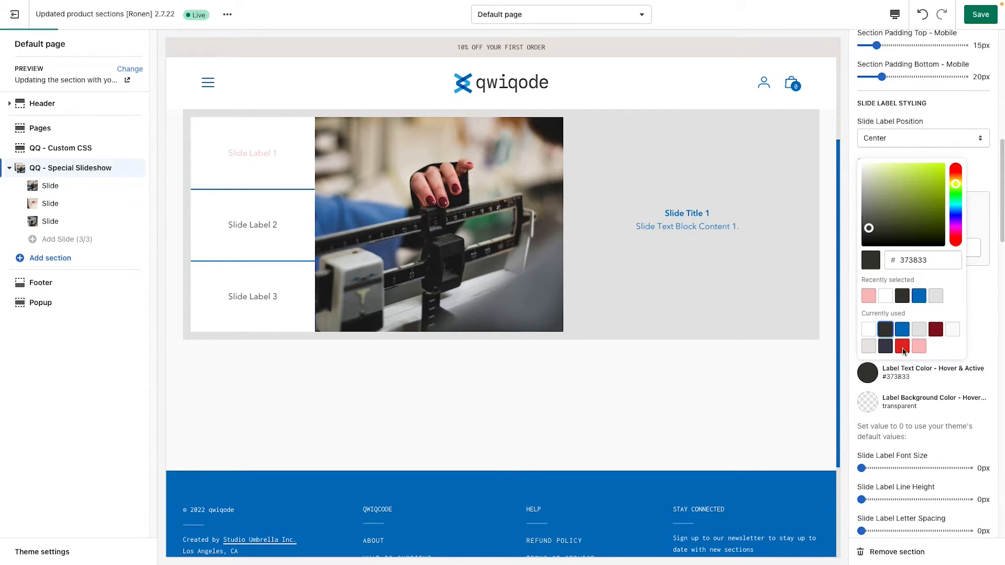
- Set the label background color for hover and active to pink #FABDBD and check it on the second and third slide labels
click(869, 403)
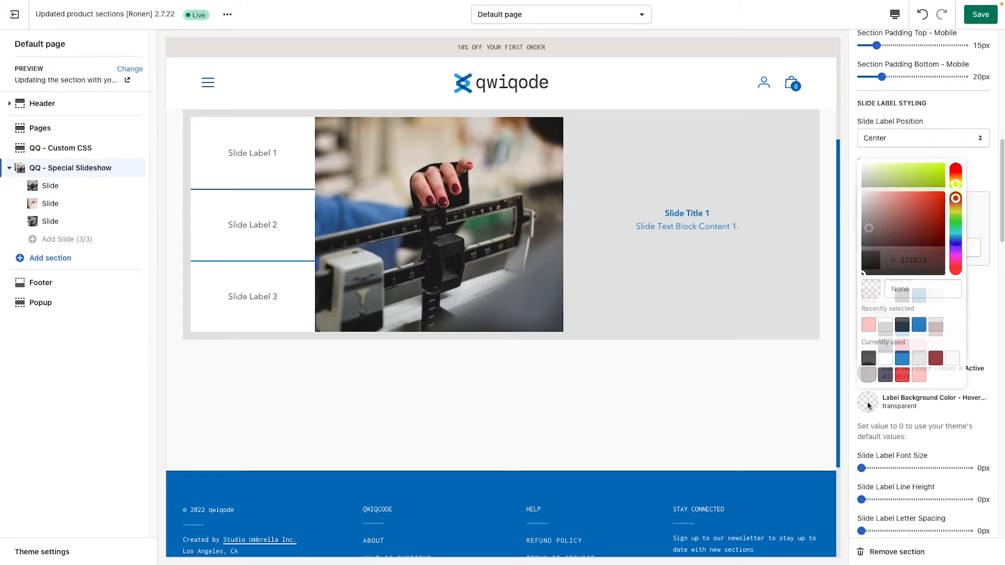
click(919, 376)
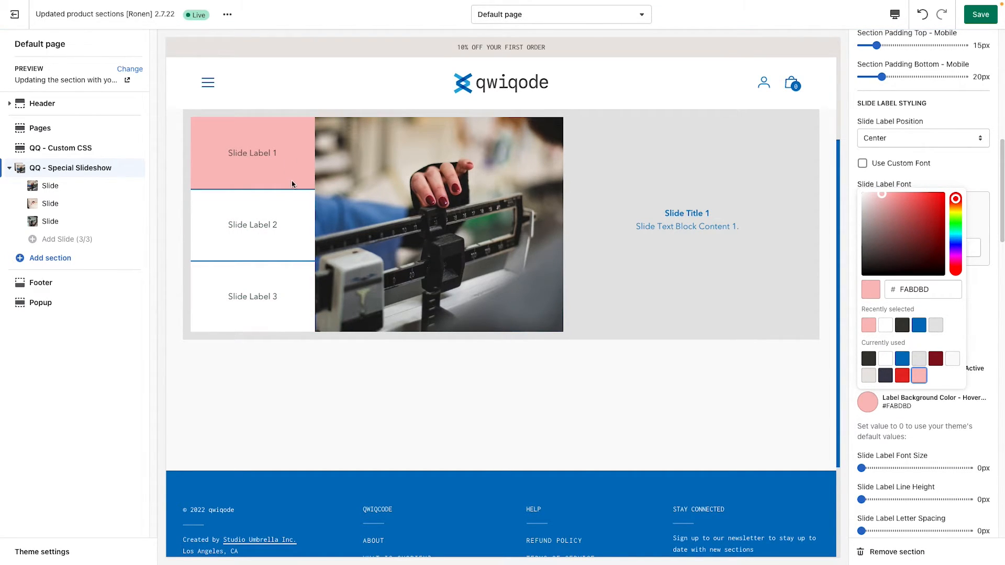
click(292, 237)
click(296, 292)
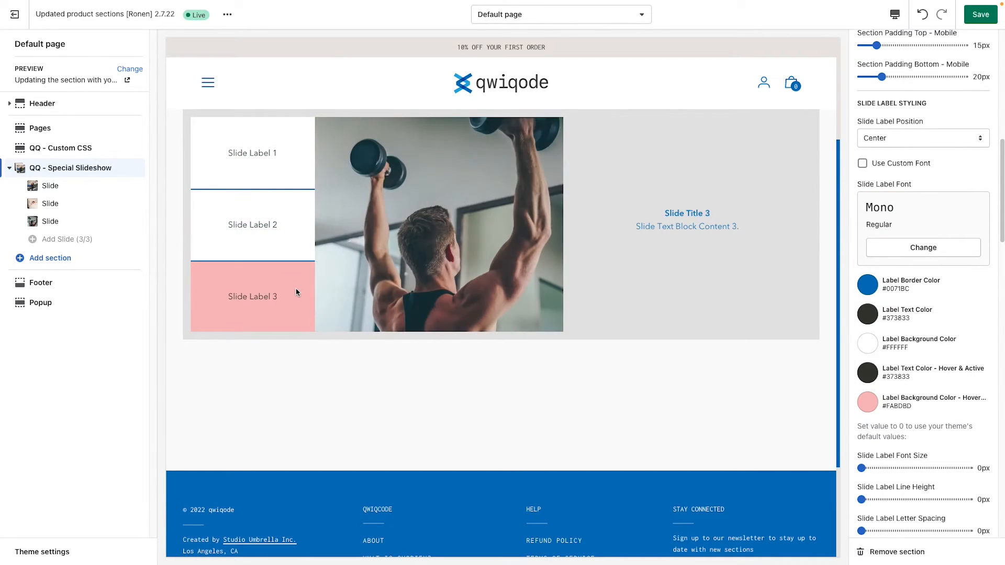
- Set the label text color for hover and active to the off-white #FAFAFA
click(869, 377)
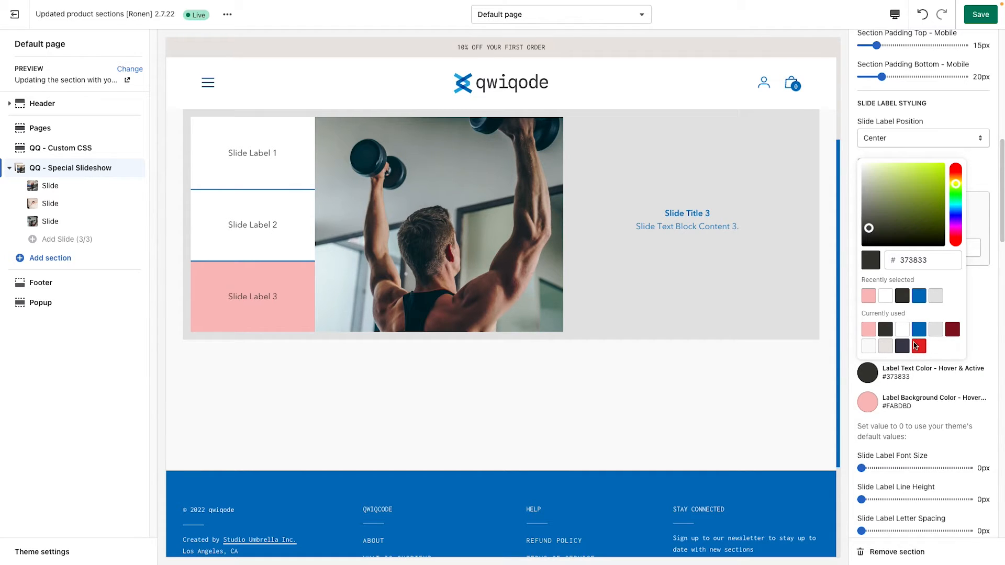
click(869, 347)
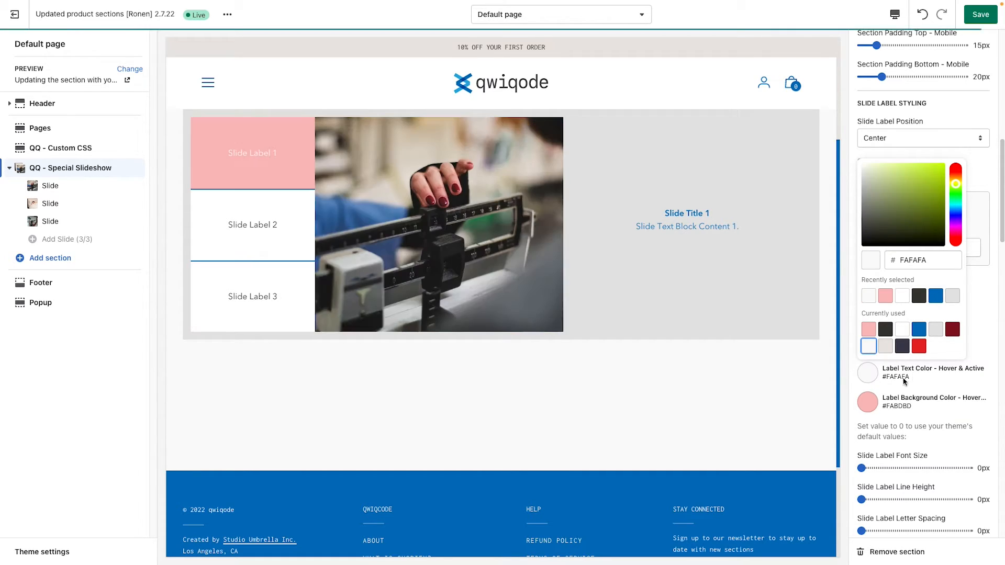
- Preview the second slide's label and set the slide label font size to 25px
click(288, 281)
click(306, 257)
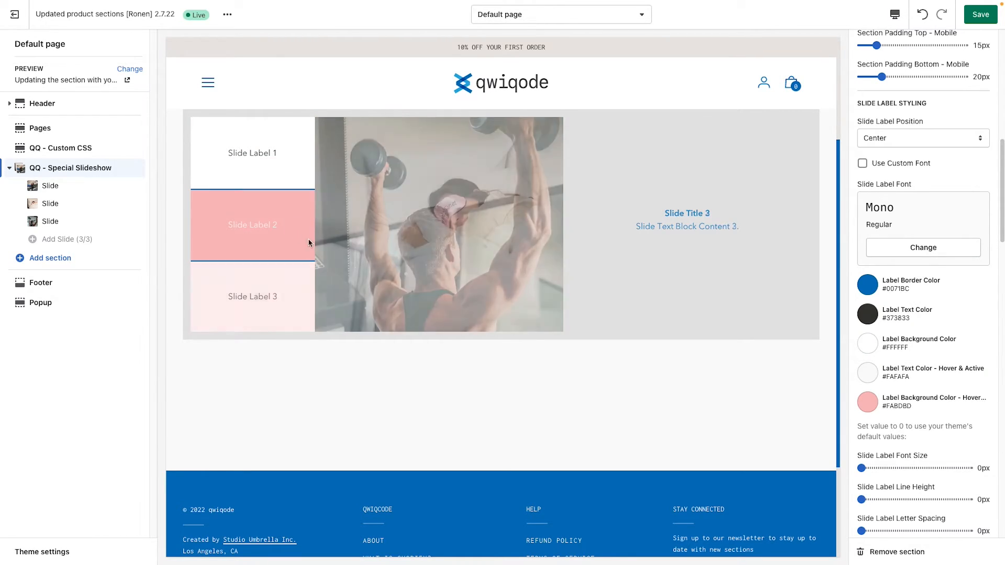
scroll(915, 409, down, 5)
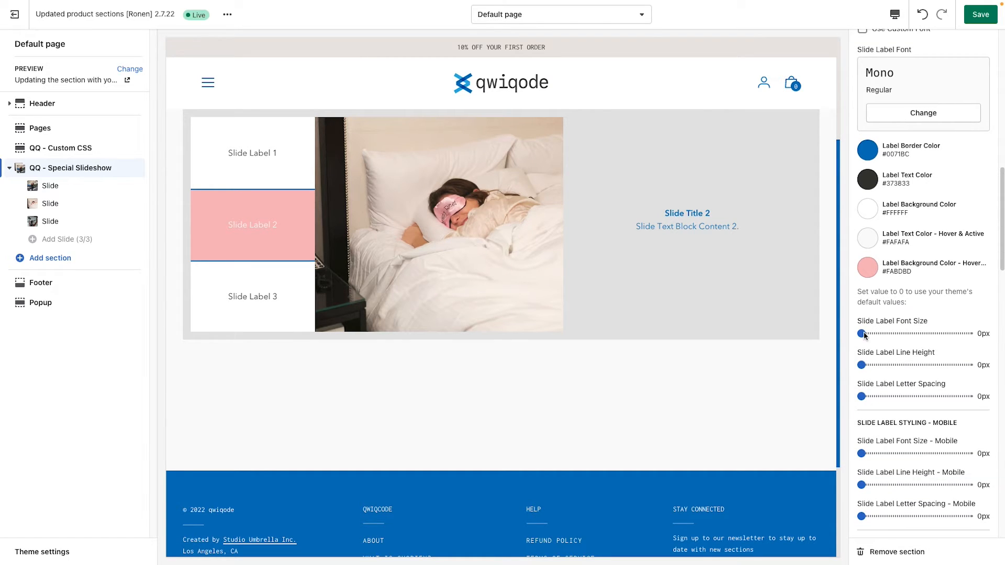
click(861, 334)
click(981, 334)
double_click(981, 333)
drag(861, 334, 887, 333)
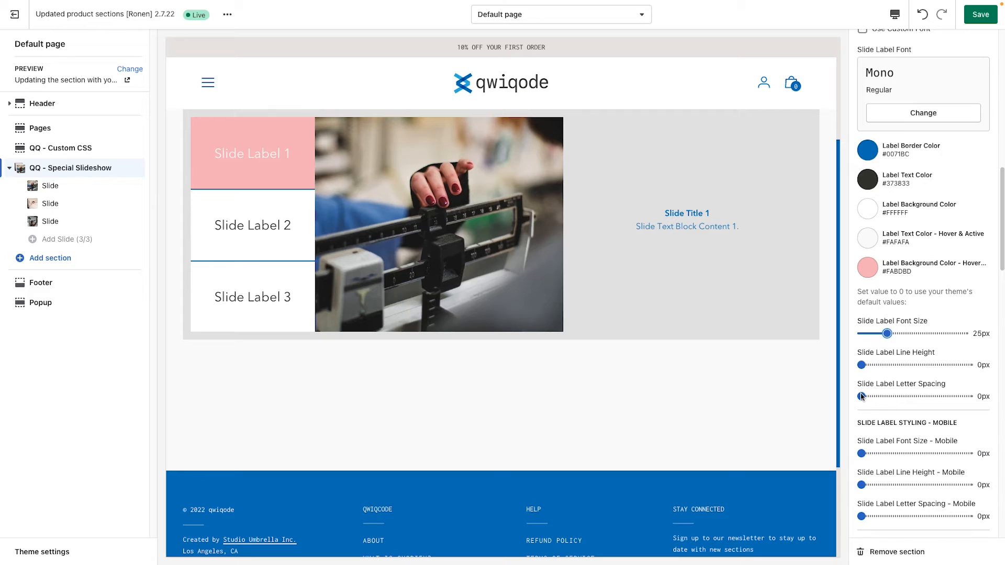
mouse_move(861, 396)
mouse_down()
mouse_move(882, 398)
mouse_move(843, 396)
mouse_up()
- Set the slide text background color in the content area styling to blue #0071BC from the currently used colors
scroll(911, 407, down, 1)
scroll(910, 407, down, 2)
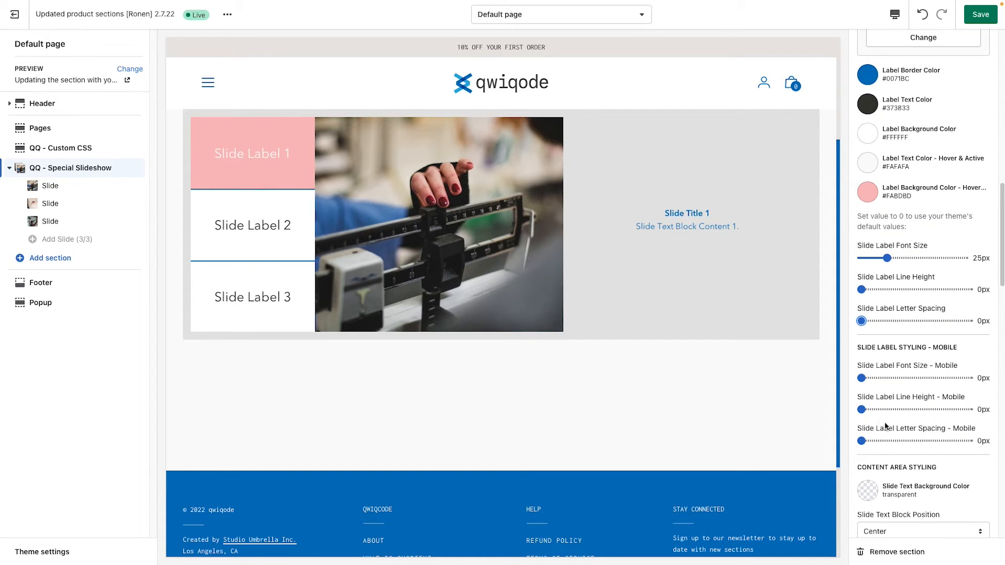
scroll(884, 427, down, 1)
scroll(942, 397, down, 5)
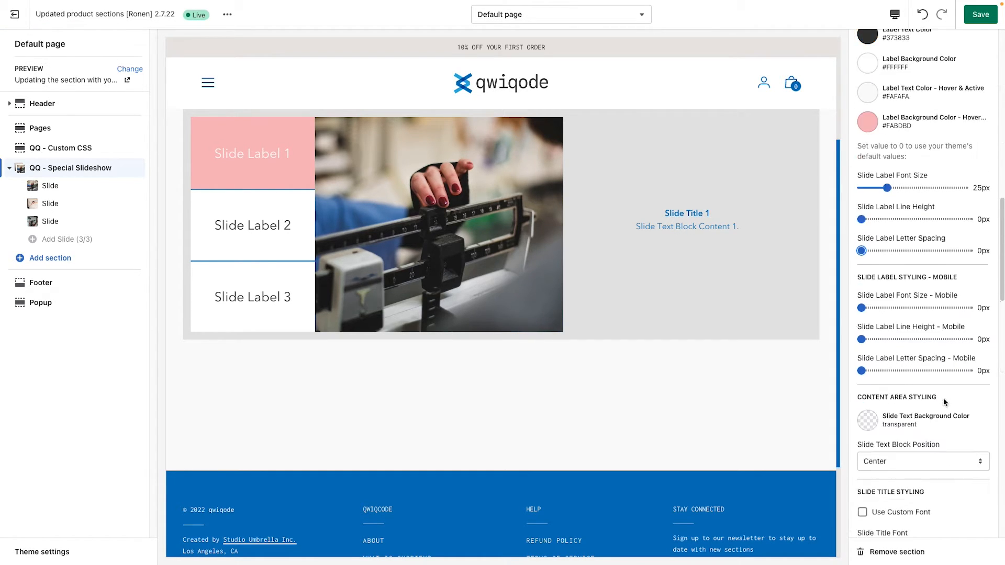
scroll(759, 333, up, 1)
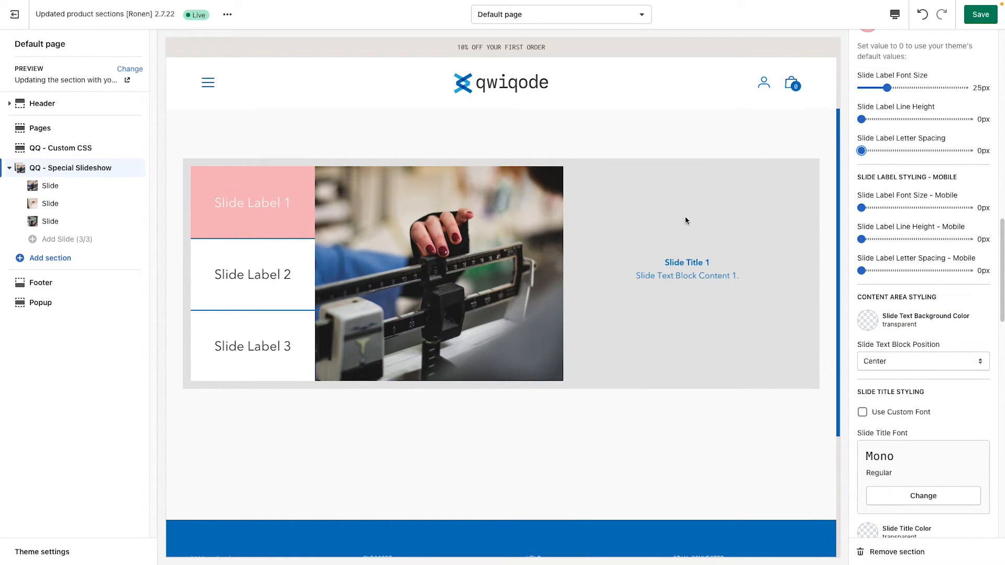
click(868, 326)
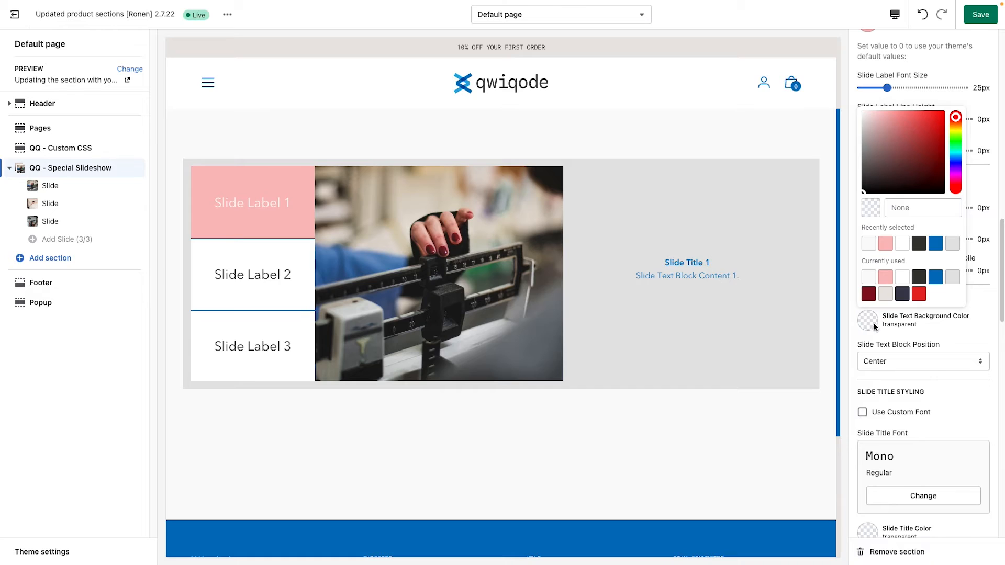
click(935, 278)
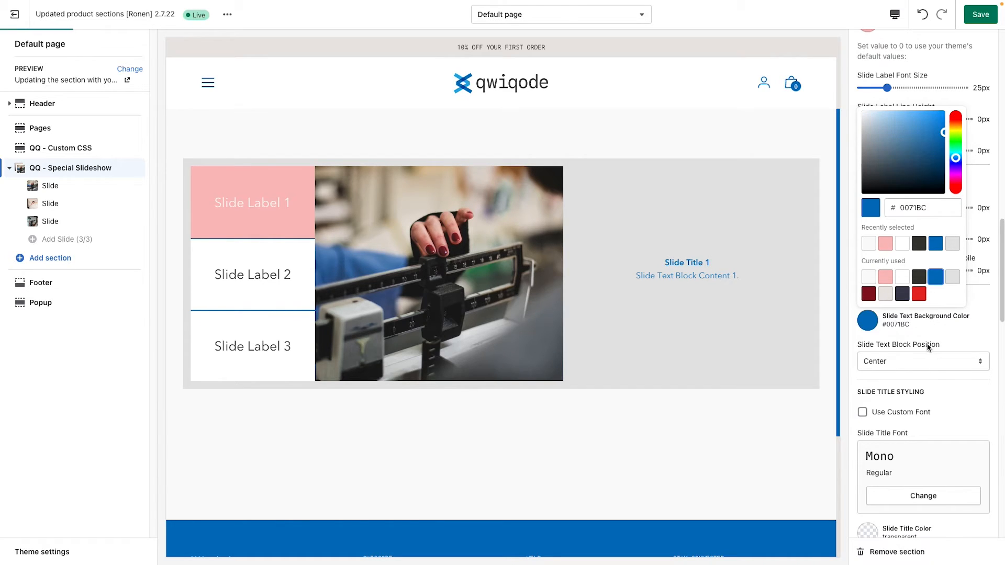
click(956, 396)
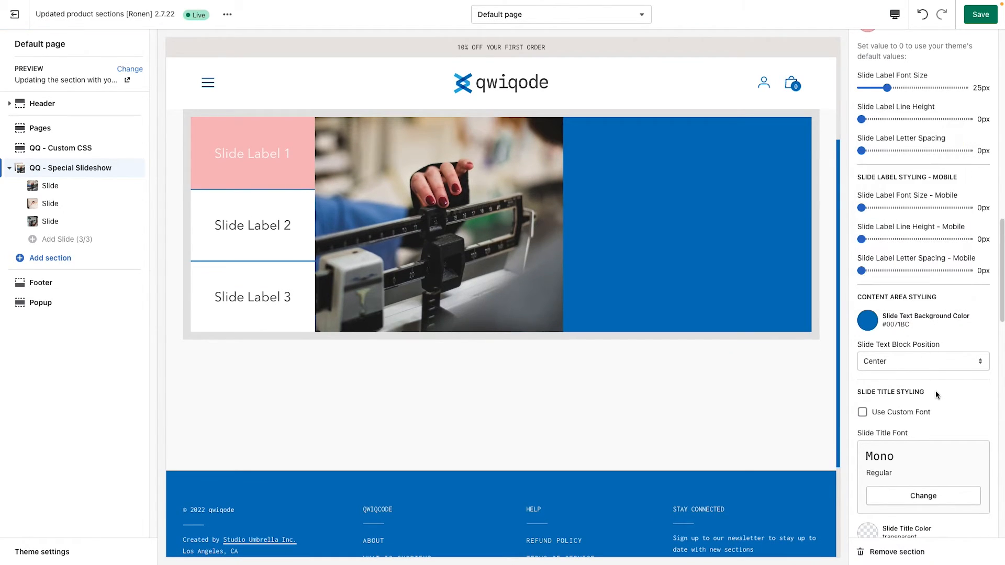
- Set the slide title color to the recently selected off-white #FAFAFA
scroll(935, 388, down, 2)
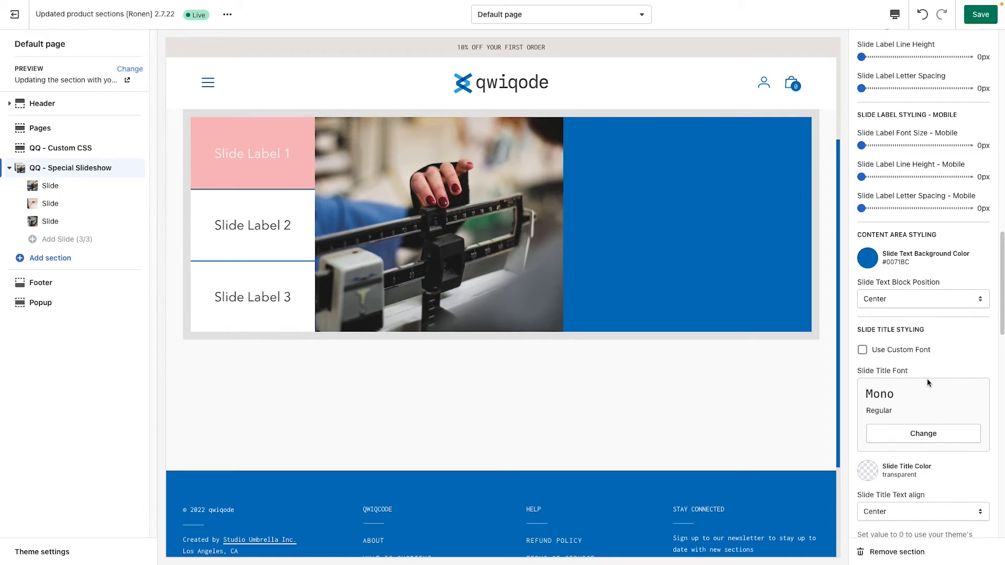
scroll(925, 359, down, 1)
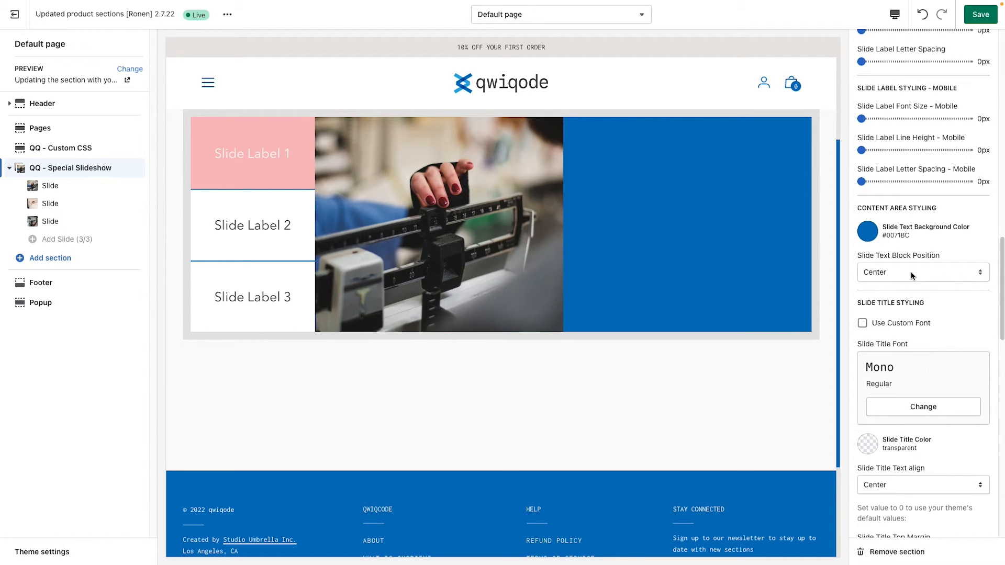
click(864, 445)
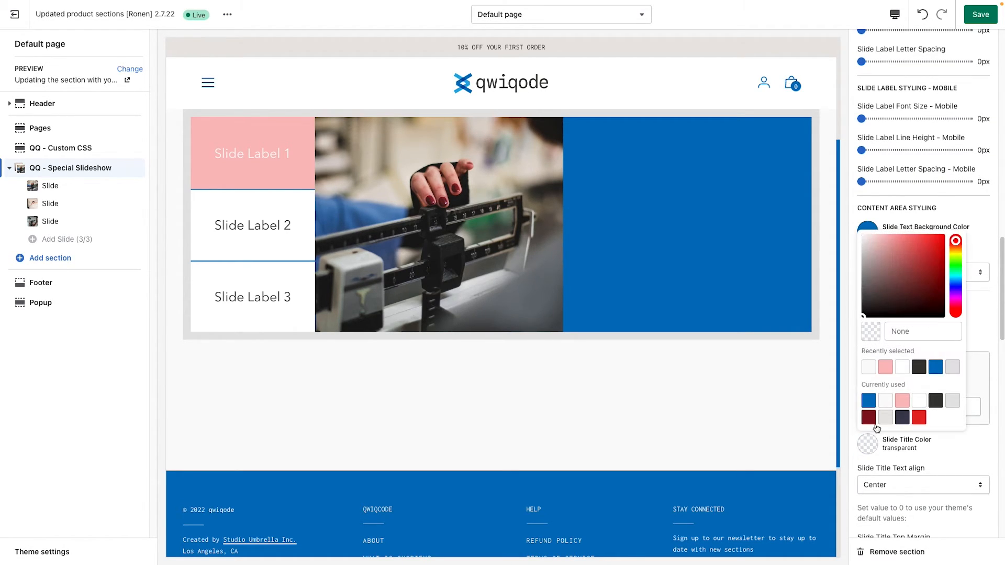
click(867, 367)
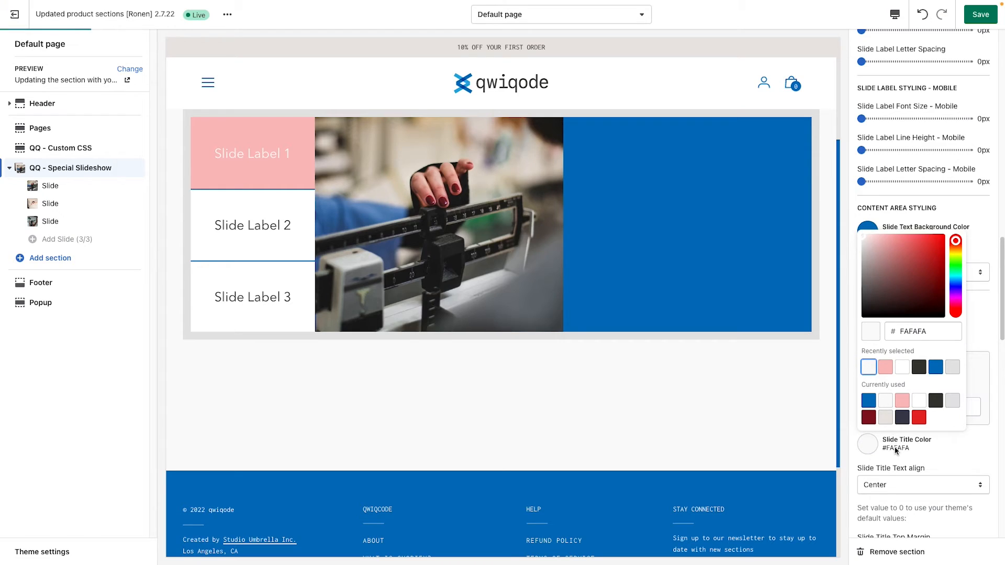
click(947, 453)
- Set the slide text block color to off-white #FAFAFA
scroll(942, 452, down, 2)
scroll(940, 455, down, 7)
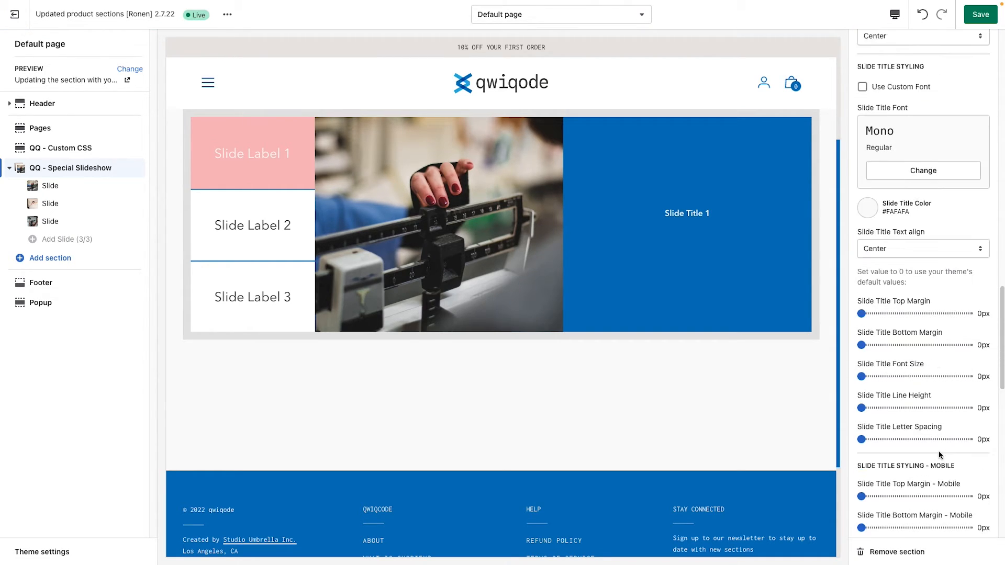
scroll(900, 460, down, 5)
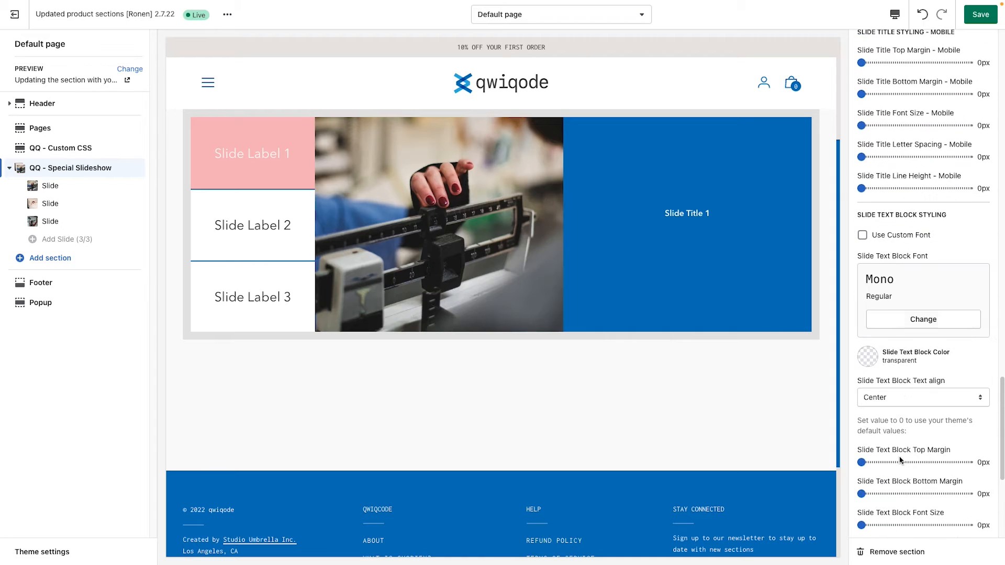
click(867, 262)
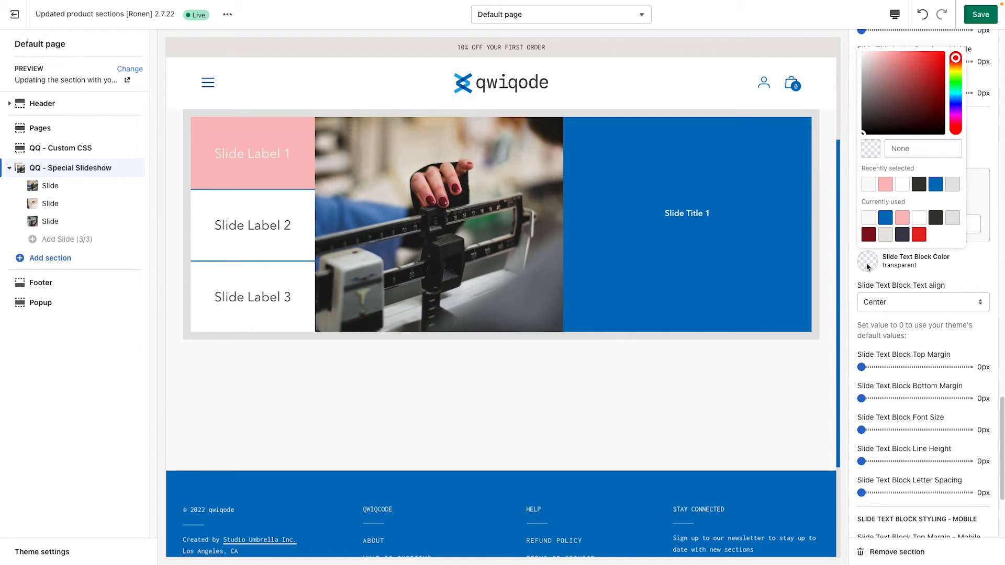
click(879, 233)
- Set the slide text block position in the content area to Top
scroll(950, 277, up, 9)
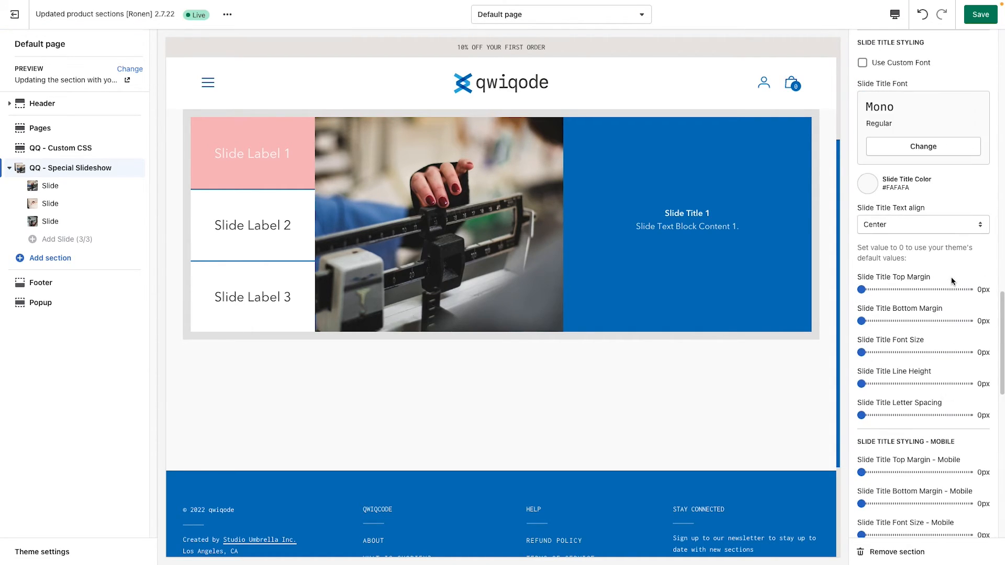
scroll(951, 278, up, 6)
scroll(936, 362, down, 3)
scroll(934, 360, up, 1)
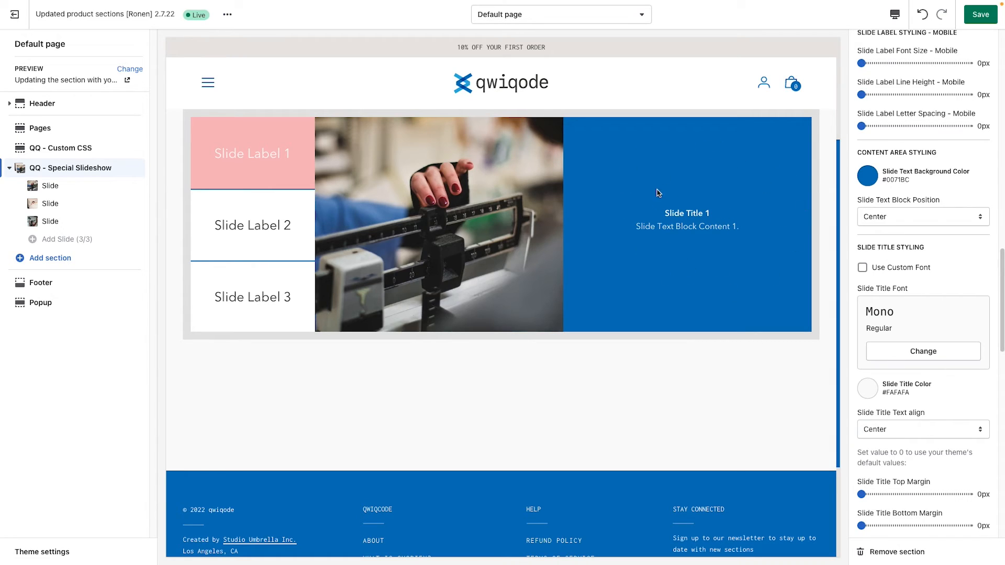
click(924, 218)
click(900, 204)
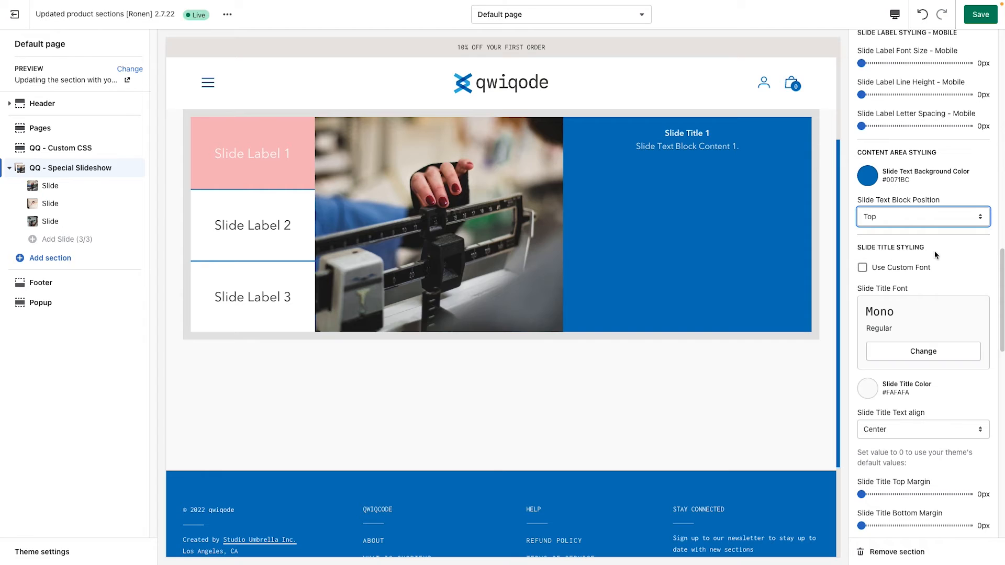
- Set the slide title text alignment to Left
scroll(917, 374, down, 1)
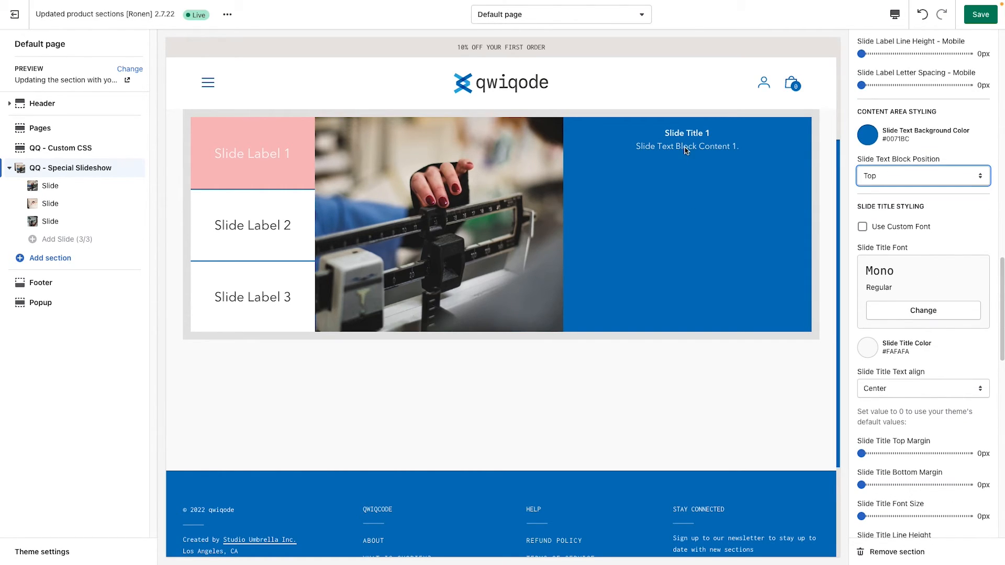
click(911, 388)
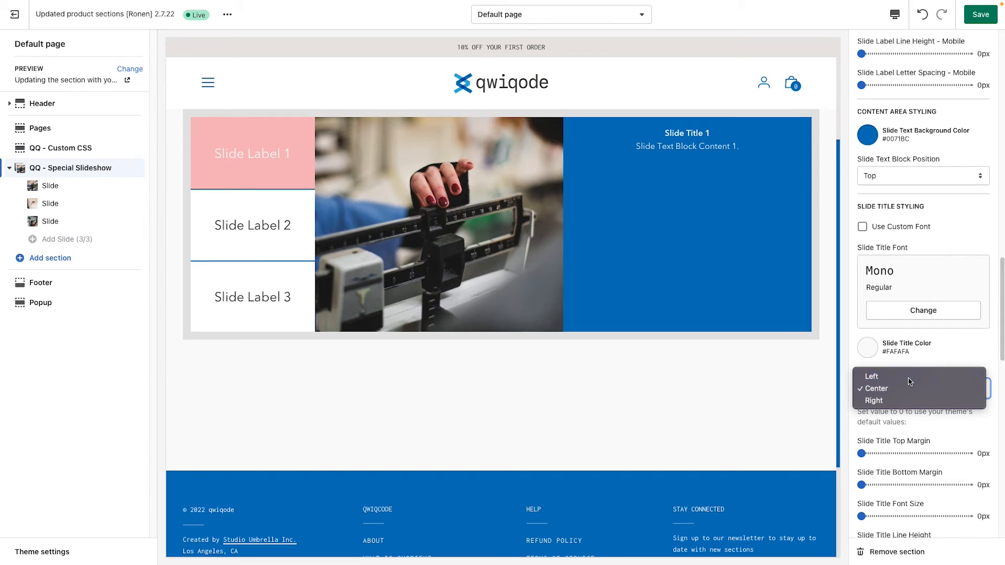
click(908, 378)
- Set the slide title top margin to 18px and its font size to 24px
scroll(909, 378, down, 3)
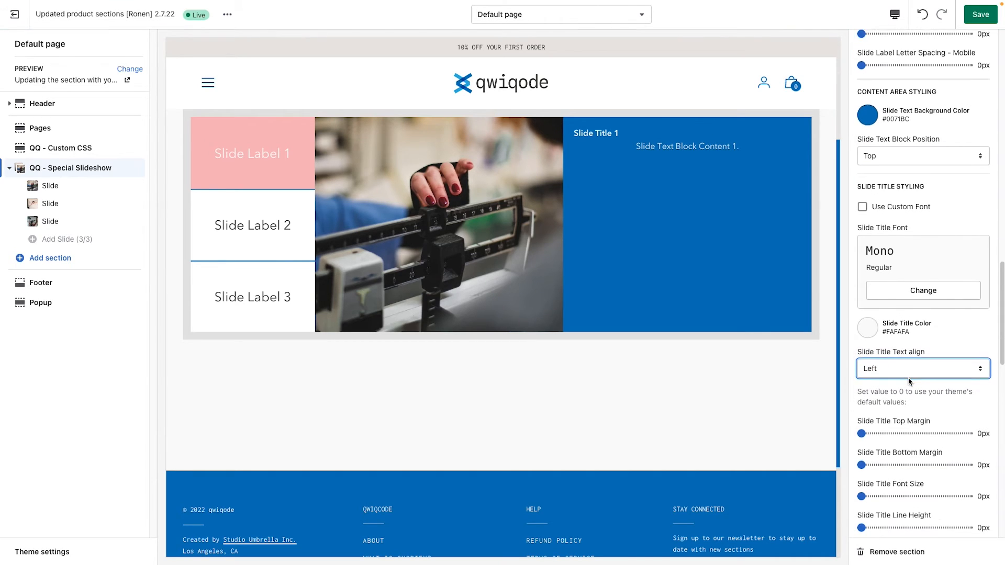
scroll(908, 380, down, 1)
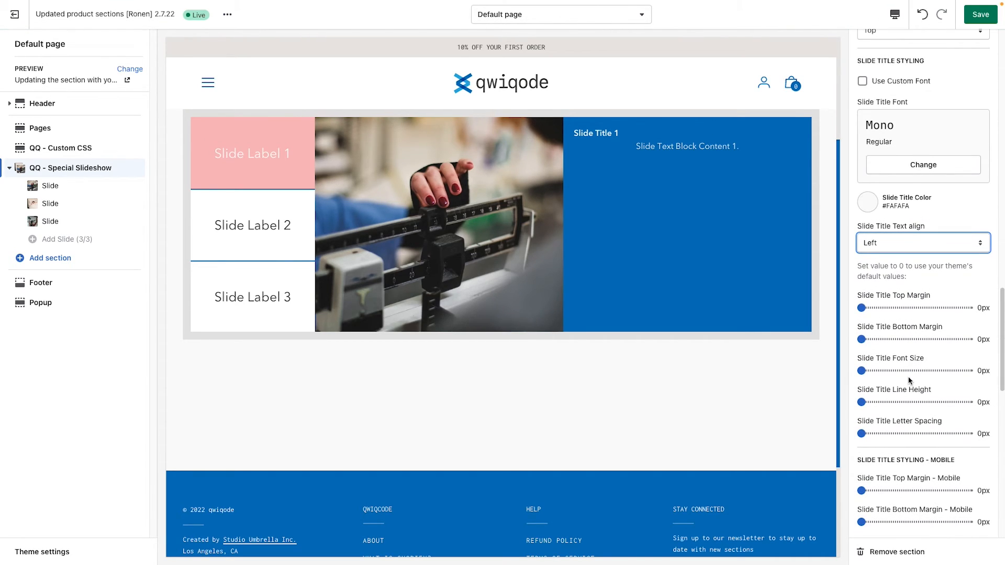
scroll(908, 376, down, 1)
drag(865, 289, 880, 291)
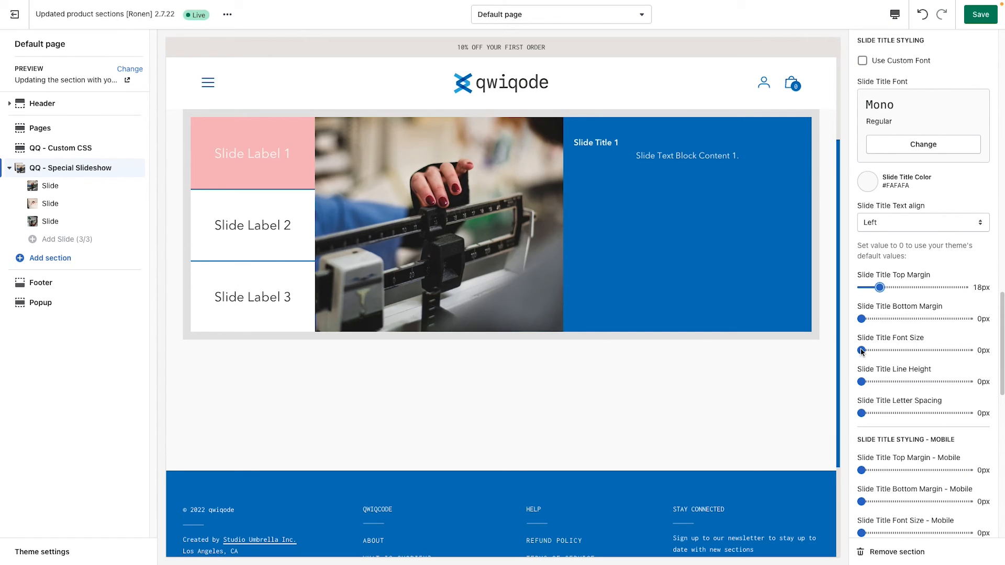
drag(860, 350, 885, 352)
scroll(907, 390, down, 1)
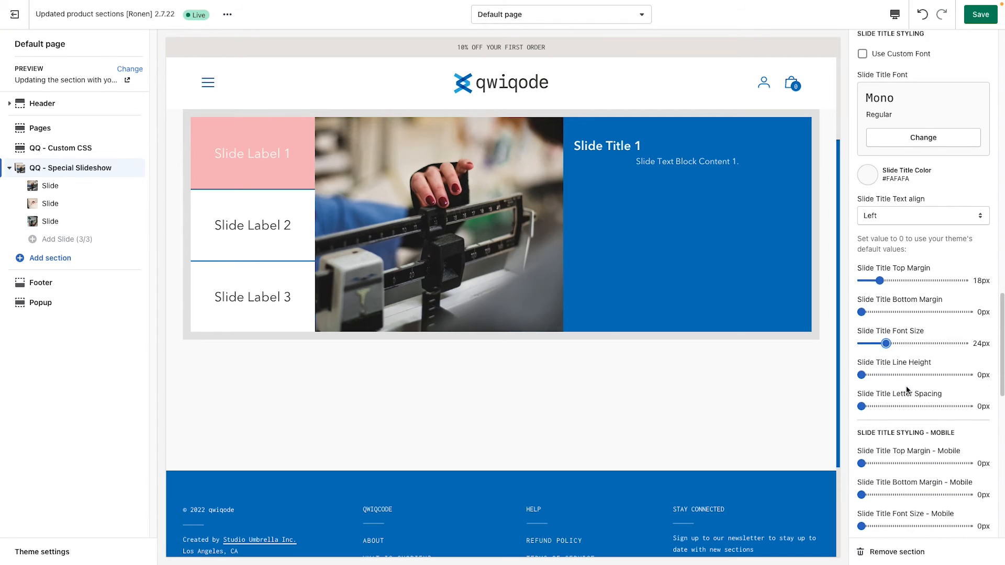
- Set the slide text block's text alignment to Left
scroll(906, 389, down, 5)
scroll(921, 387, down, 3)
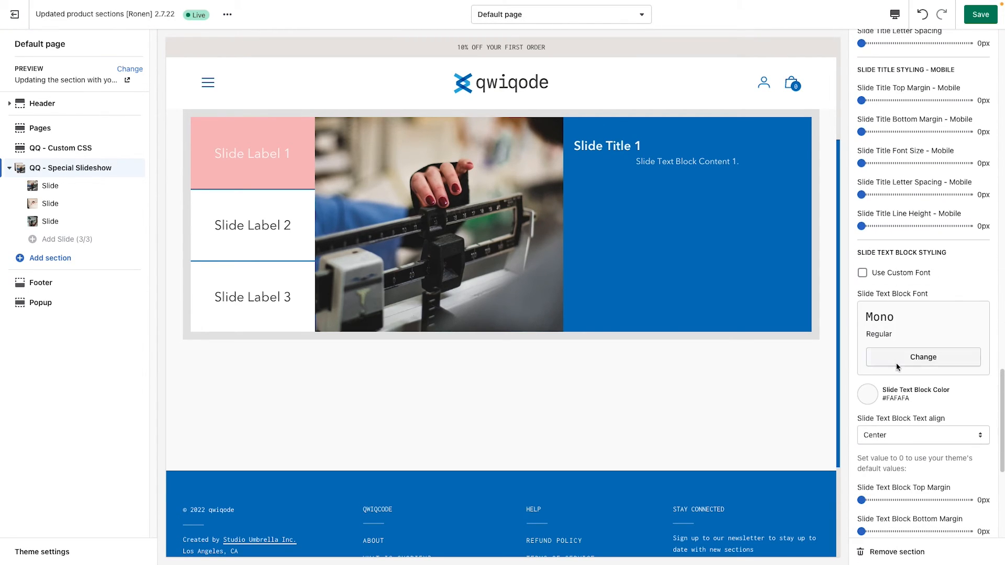
scroll(915, 390, down, 1)
scroll(916, 389, down, 1)
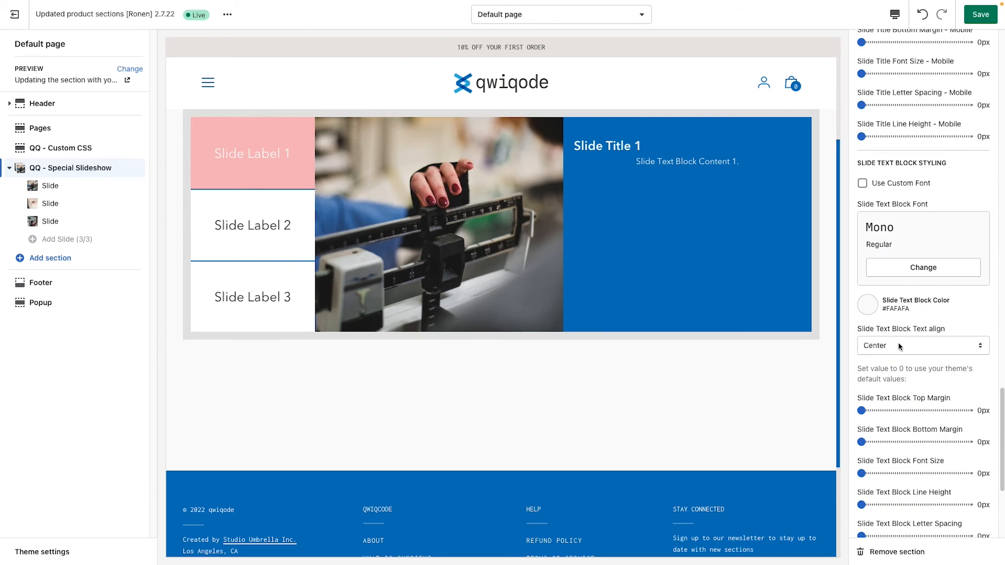
click(898, 343)
click(901, 331)
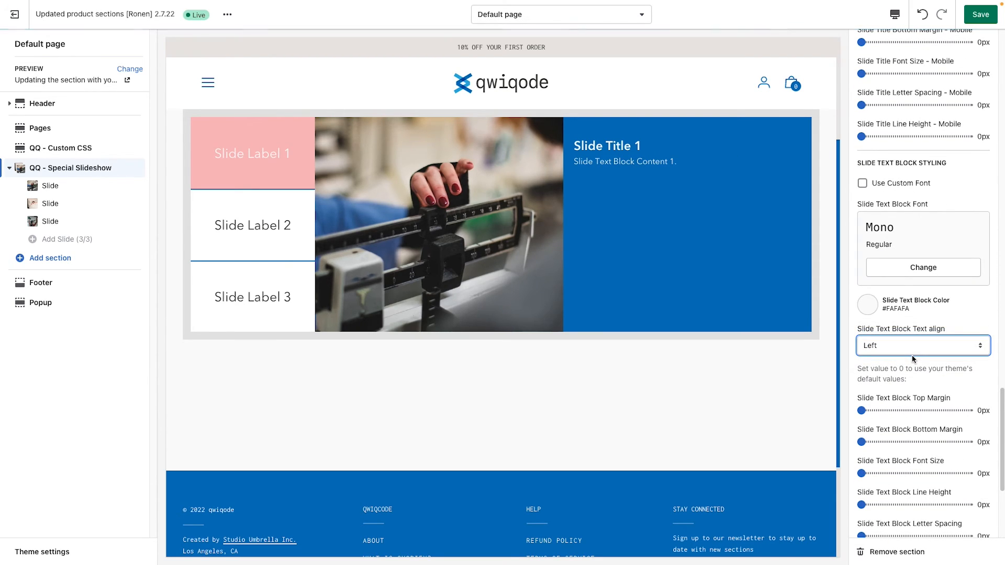
- Set the slide text block top margin to 10px
scroll(908, 396, down, 3)
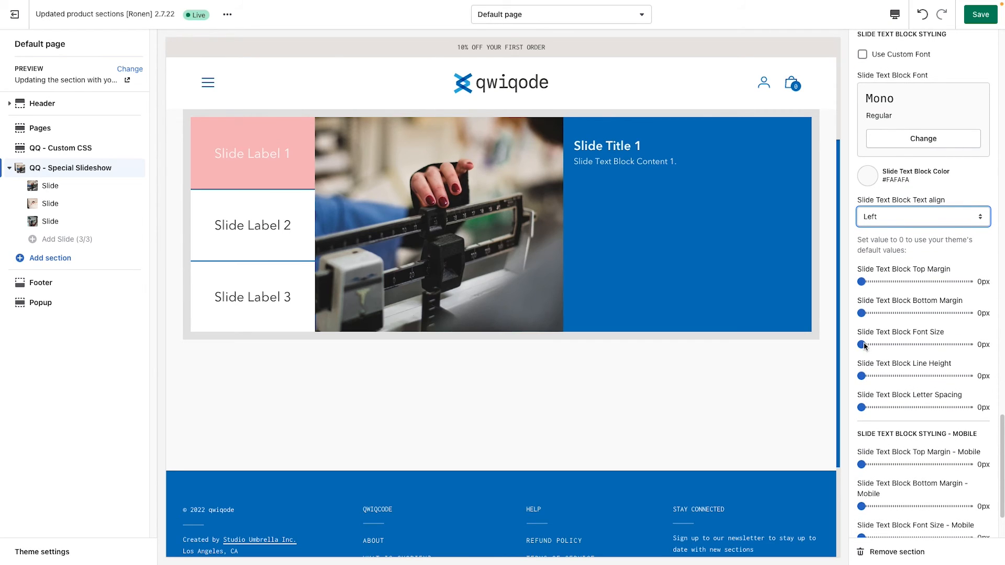
drag(860, 281, 872, 282)
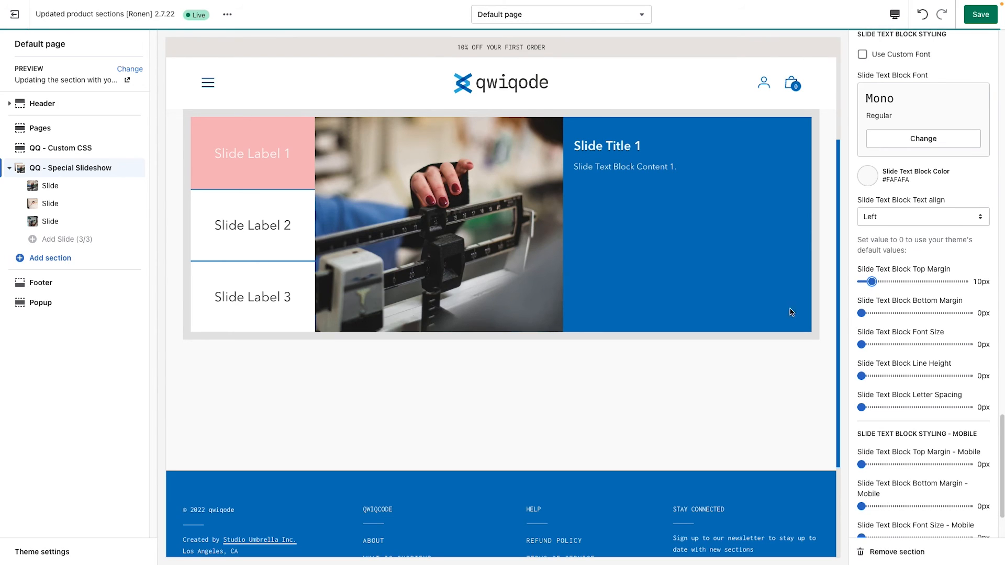
scroll(913, 403, down, 3)
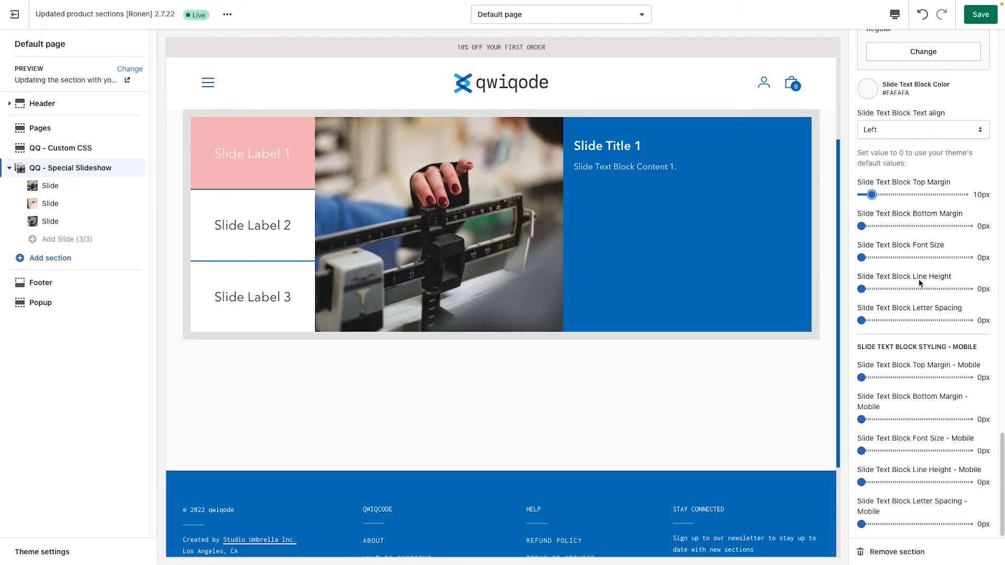
- Change the slide text block's text alignment back to Center
scroll(921, 335, up, 6)
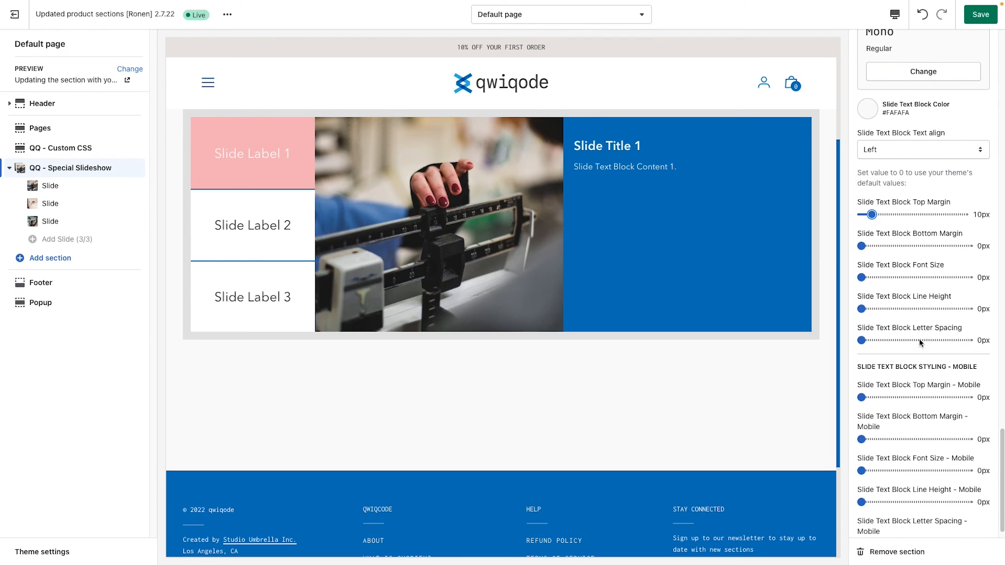
scroll(920, 348, up, 3)
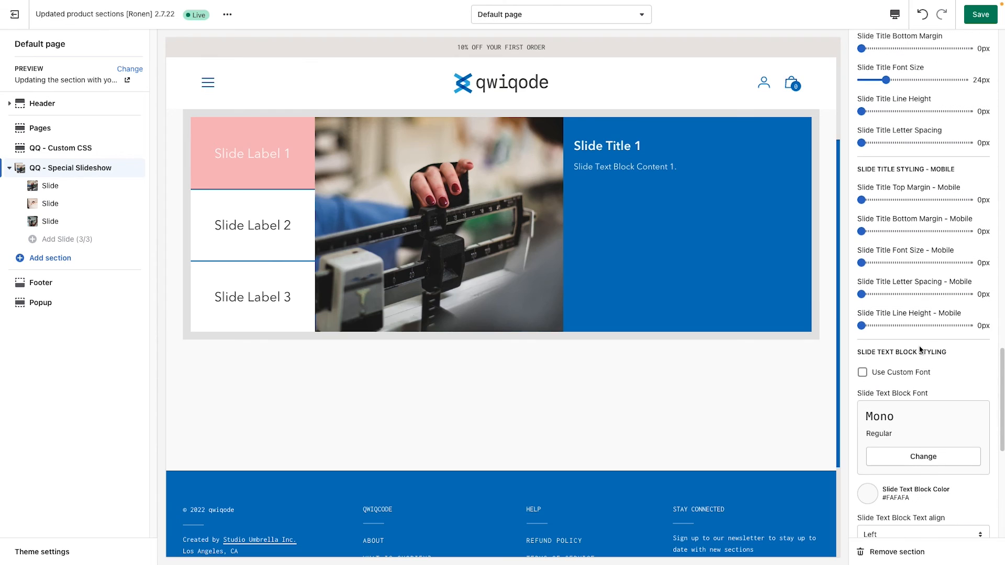
scroll(918, 345, down, 4)
click(922, 353)
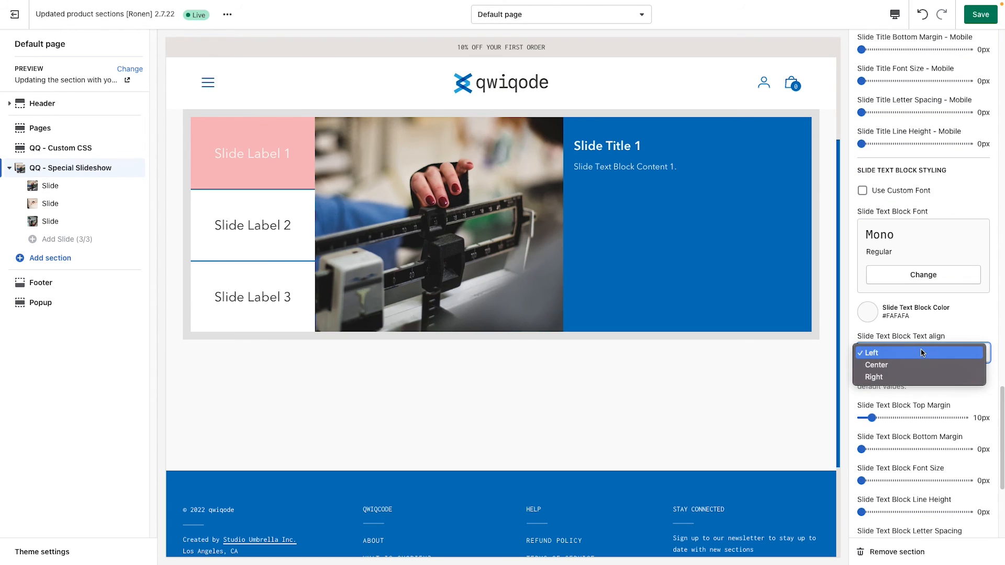
click(923, 365)
scroll(922, 264, up, 4)
scroll(922, 264, up, 5)
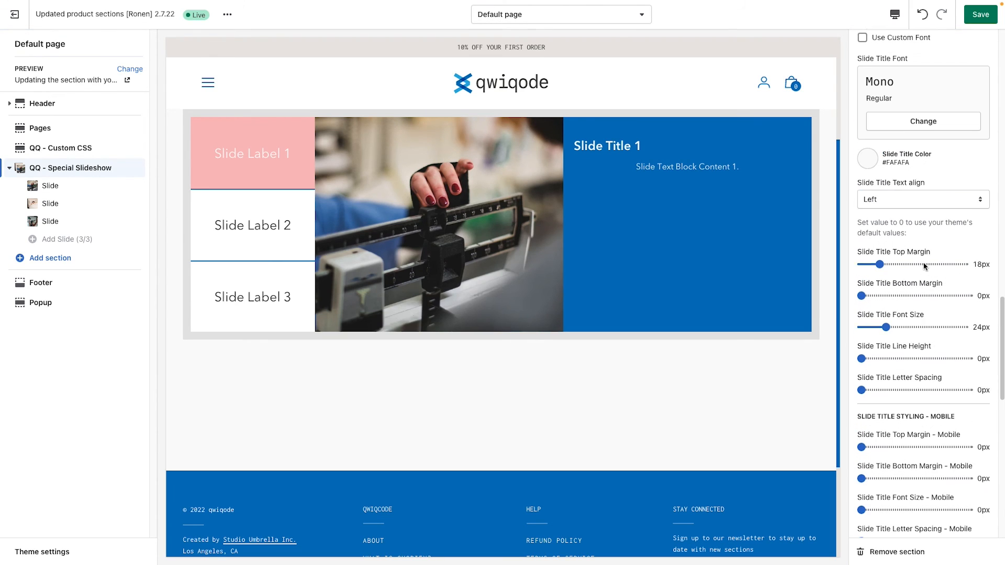
- Set the slide title's text alignment to Center
click(918, 217)
click(915, 234)
click(923, 265)
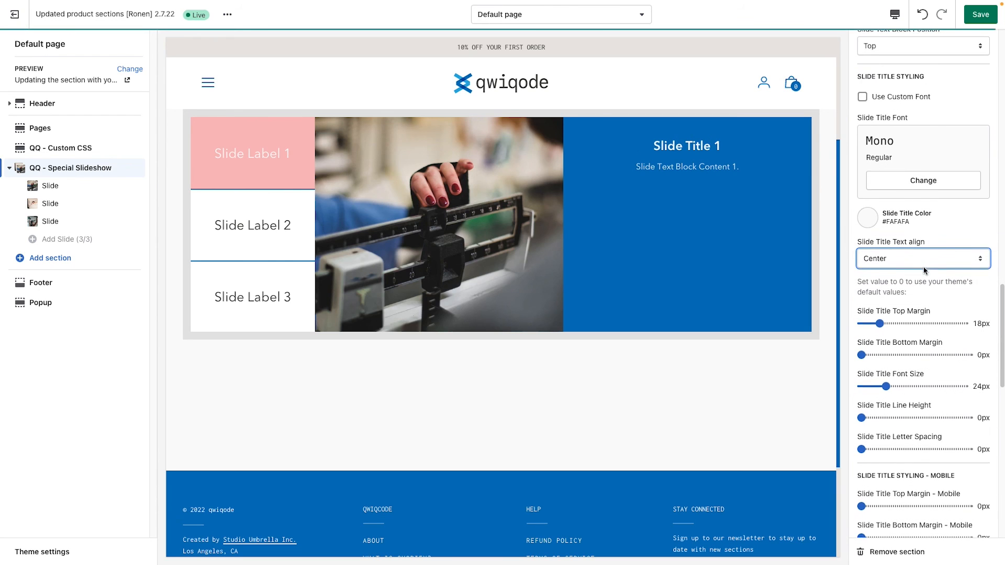
- Set the slide text block position in the content area to Center
scroll(923, 268, up, 7)
click(918, 338)
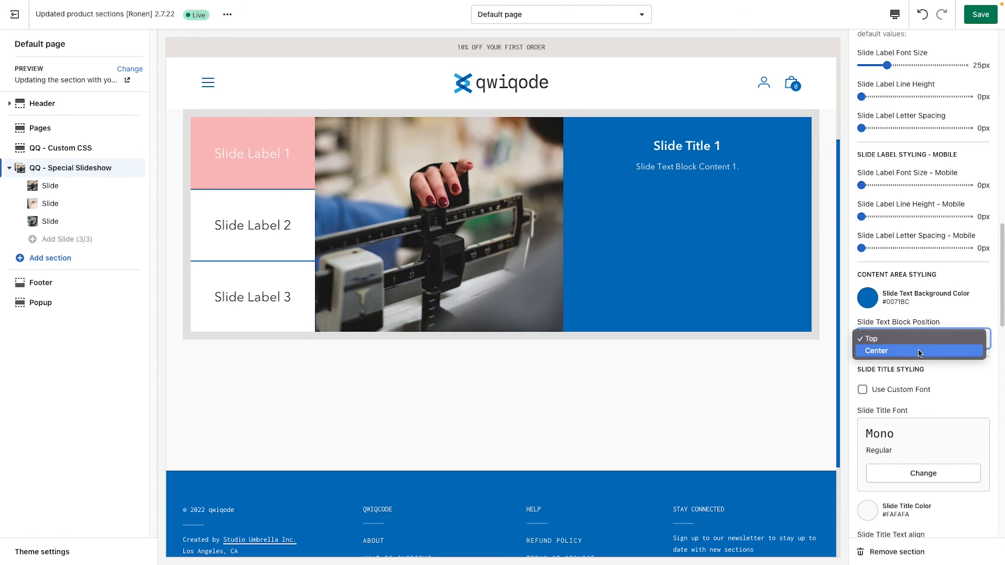
click(920, 352)
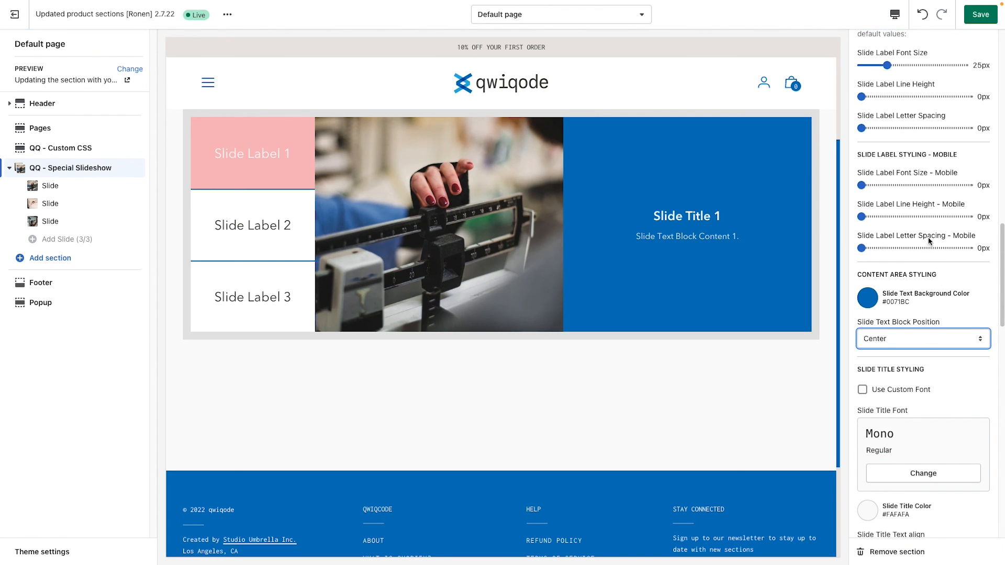
- Preview the slideshow by switching through Slide Label 2 and Slide Label 3, returning to Slide Label 1 to check the centered text
click(298, 247)
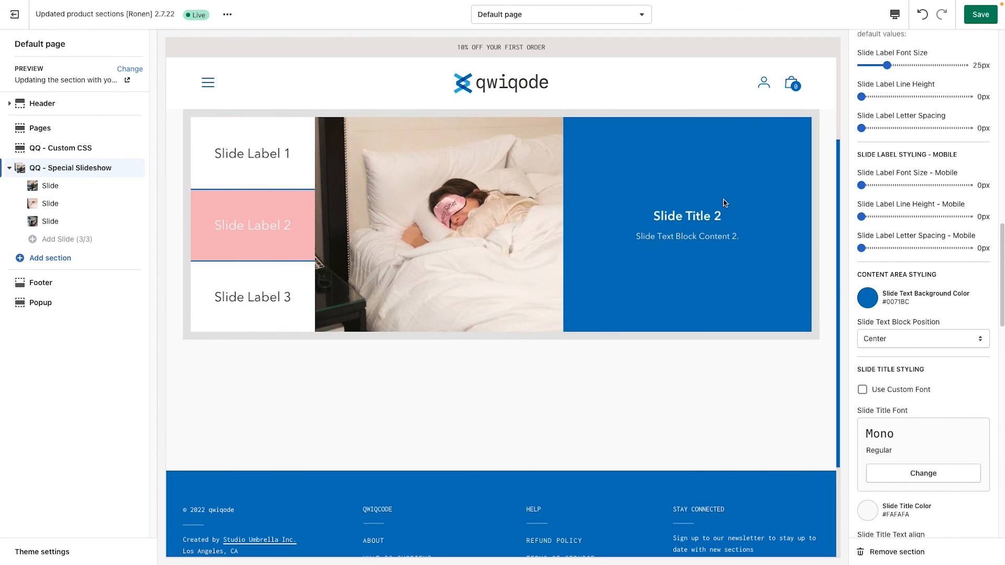
click(269, 293)
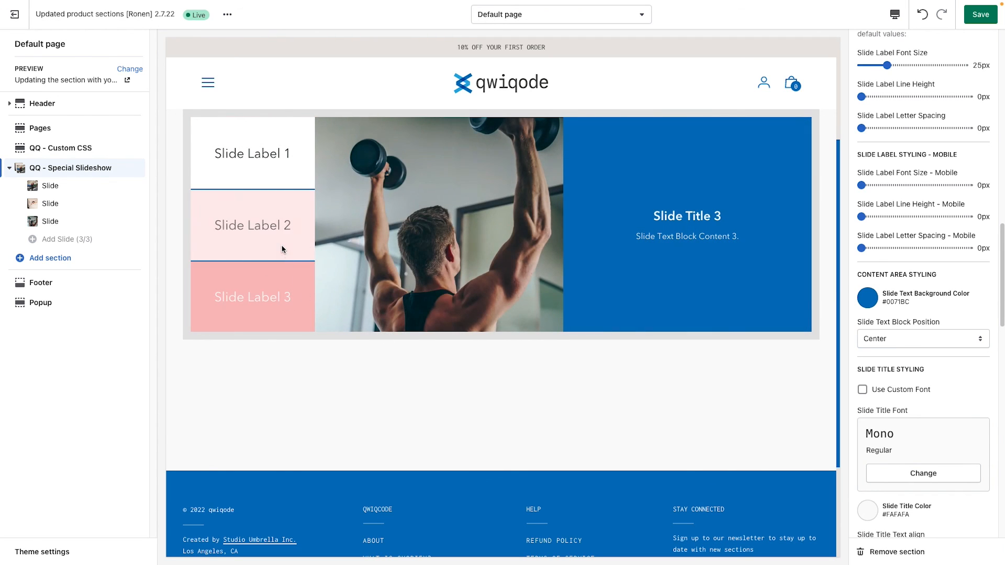
click(288, 220)
click(277, 168)
scroll(650, 353, up, 1)
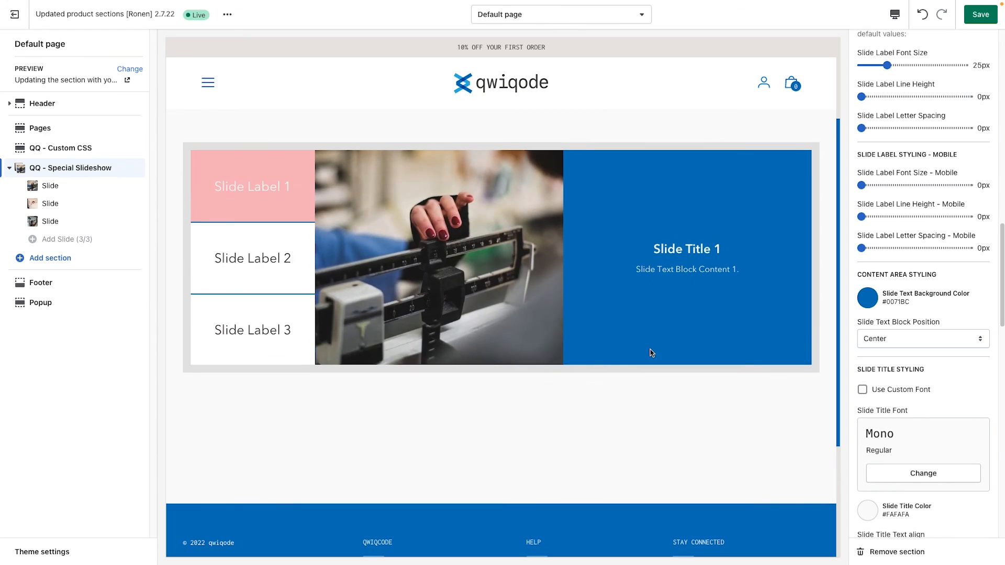
scroll(651, 353, up, 2)
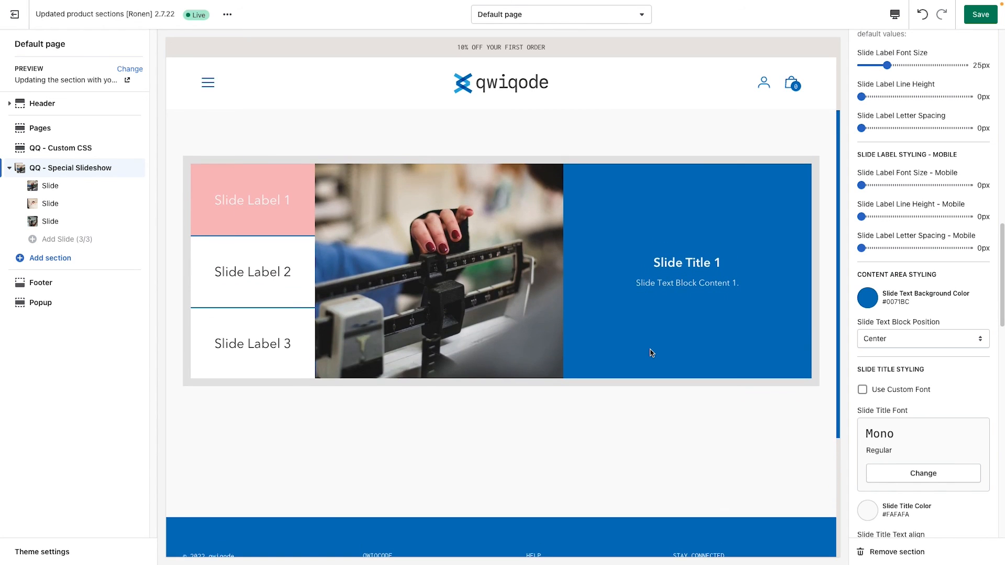